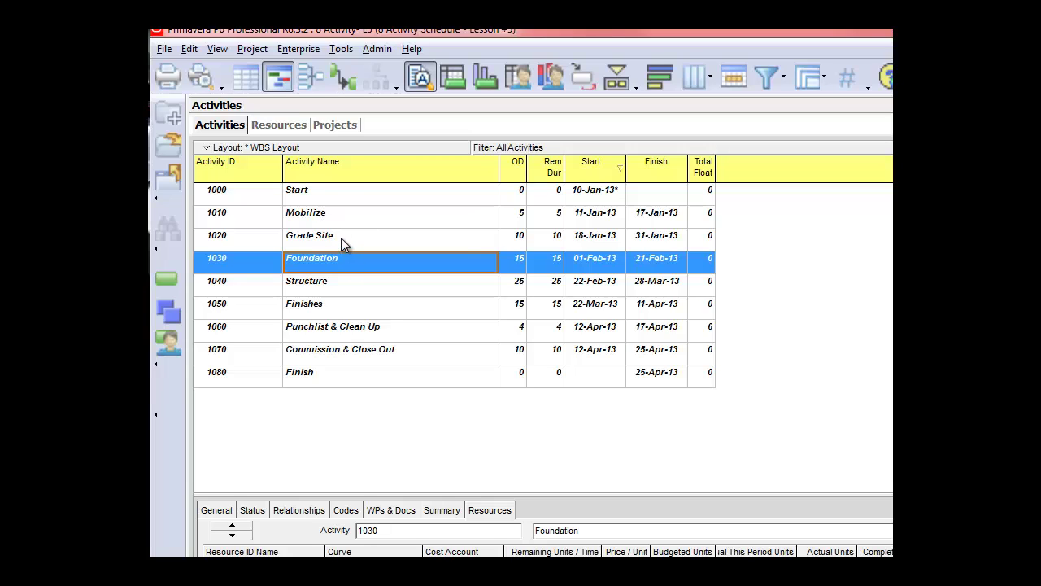
Review the resource assignments of the Grade Site, Foundation and Structure activities
left_click(340, 237)
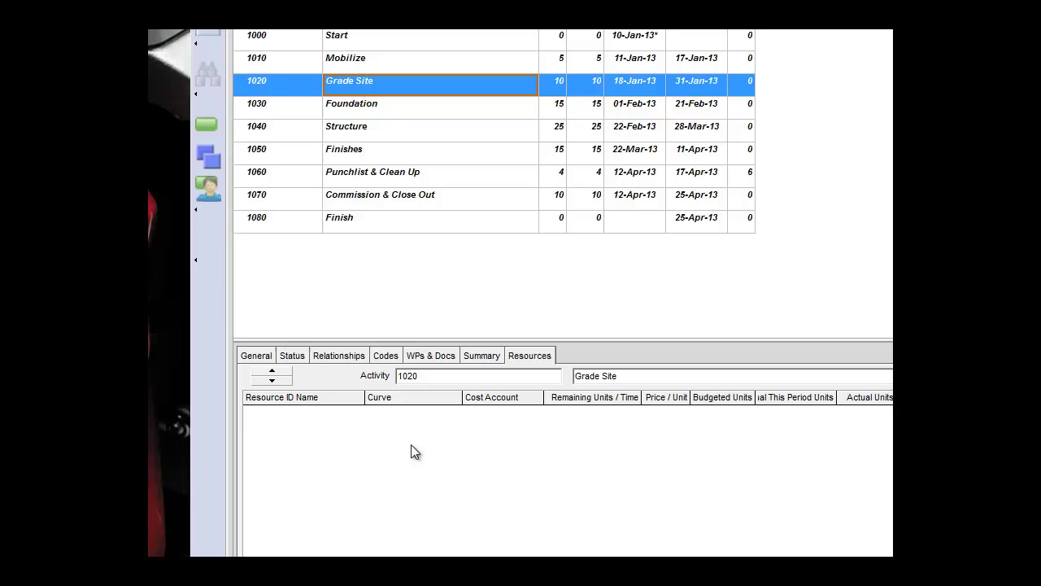
left_click(360, 114)
left_click(355, 128)
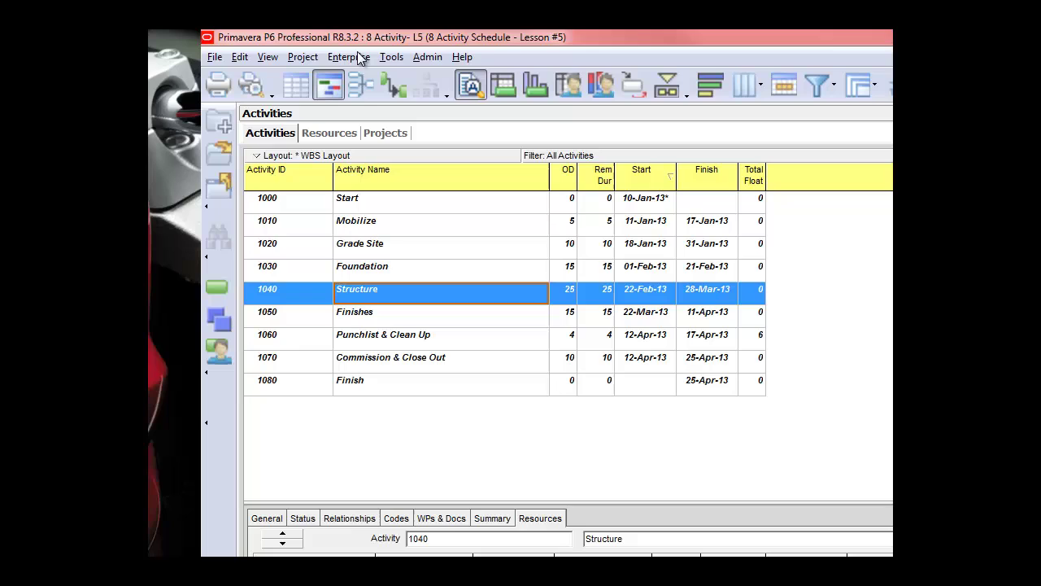
Add a new resource to the enterprise resource list with ID 9act LS and name 9 Activity Lump Sum
left_click(352, 57)
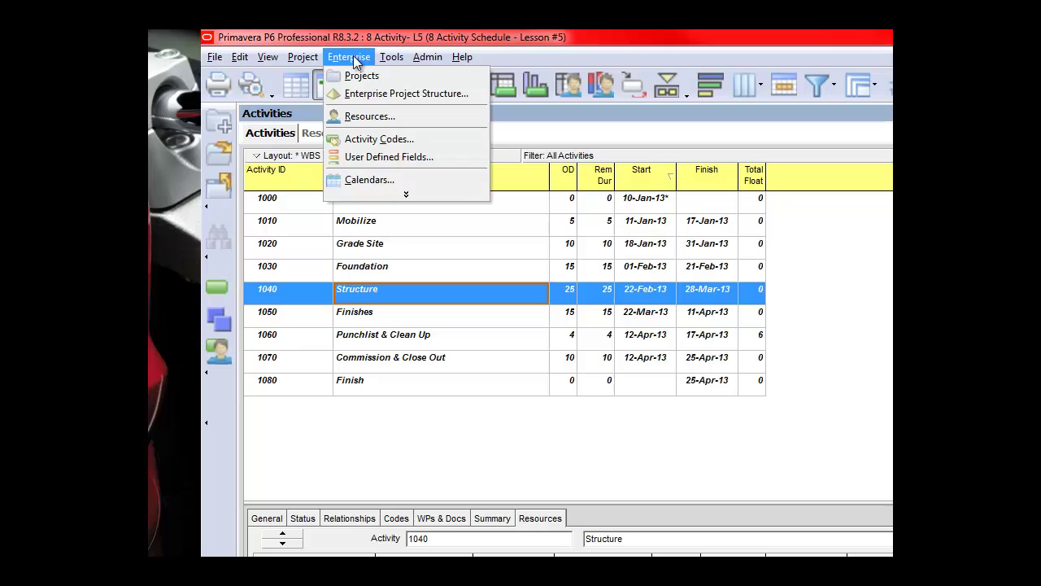
left_click(366, 119)
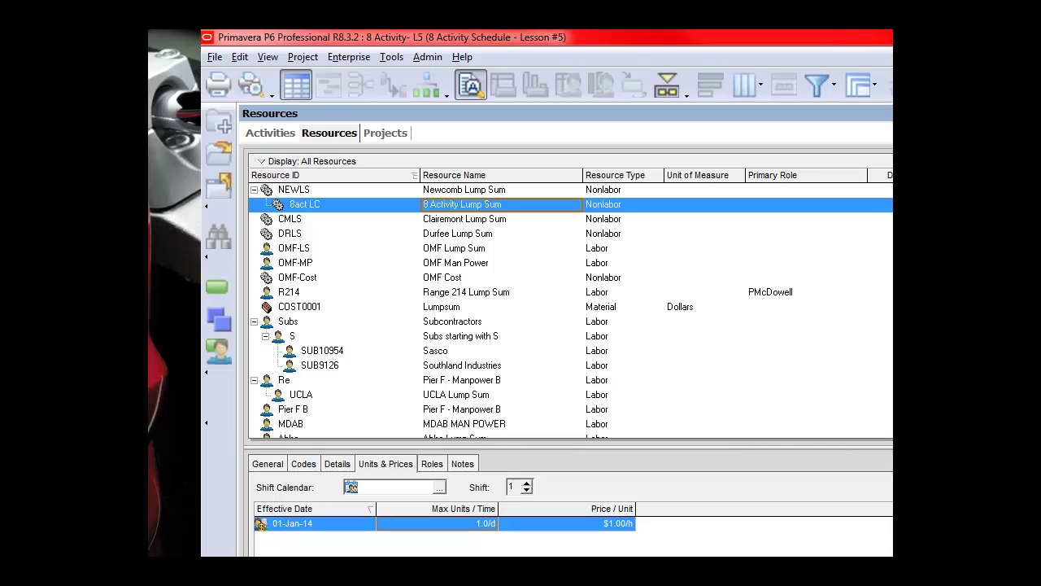
key("Insert")
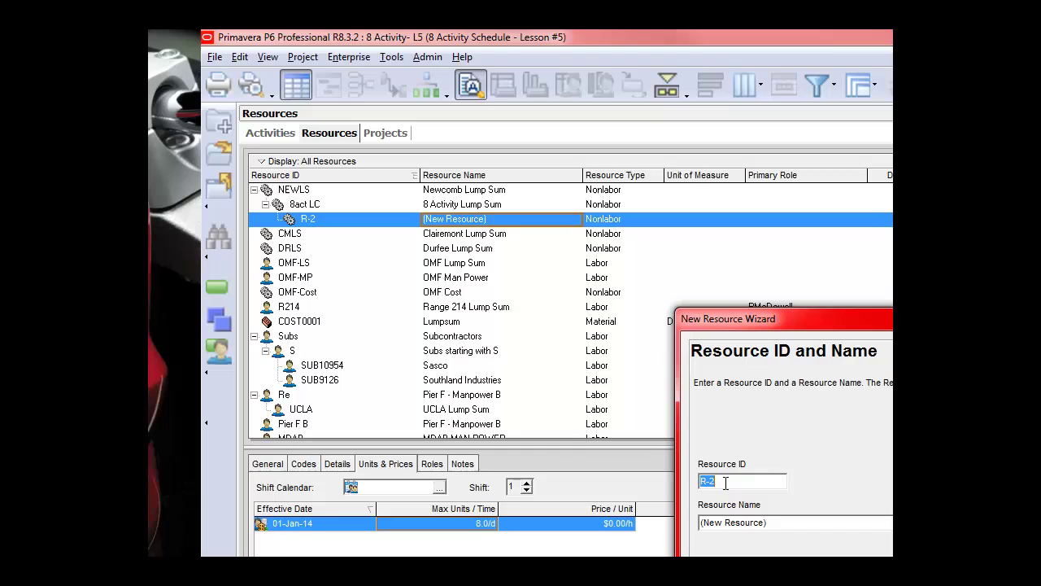
left_click_drag(954, 317, 650, 164)
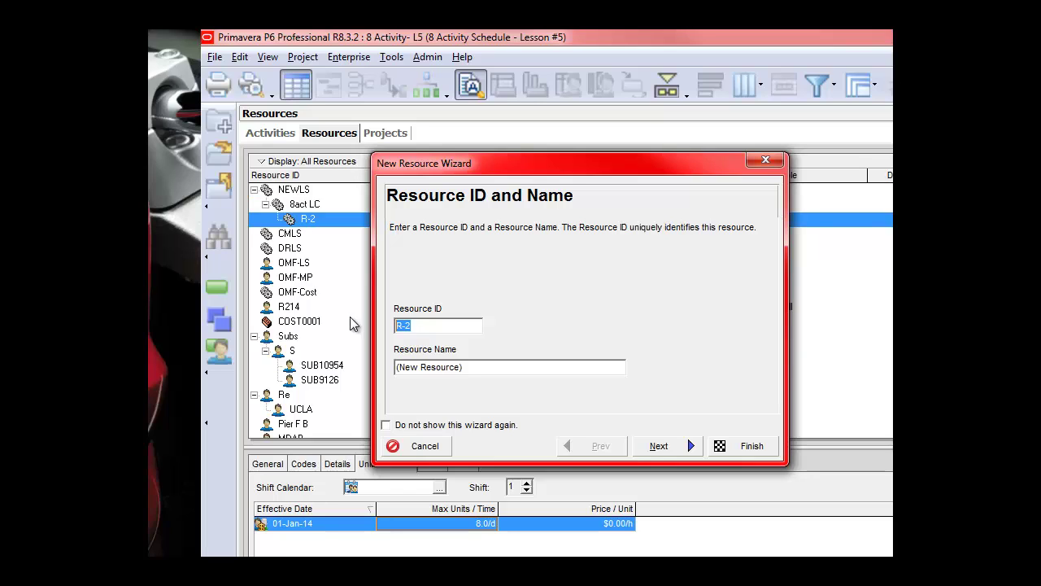
type("9act LA")
key("BackSpace")
type("S")
left_click(475, 367)
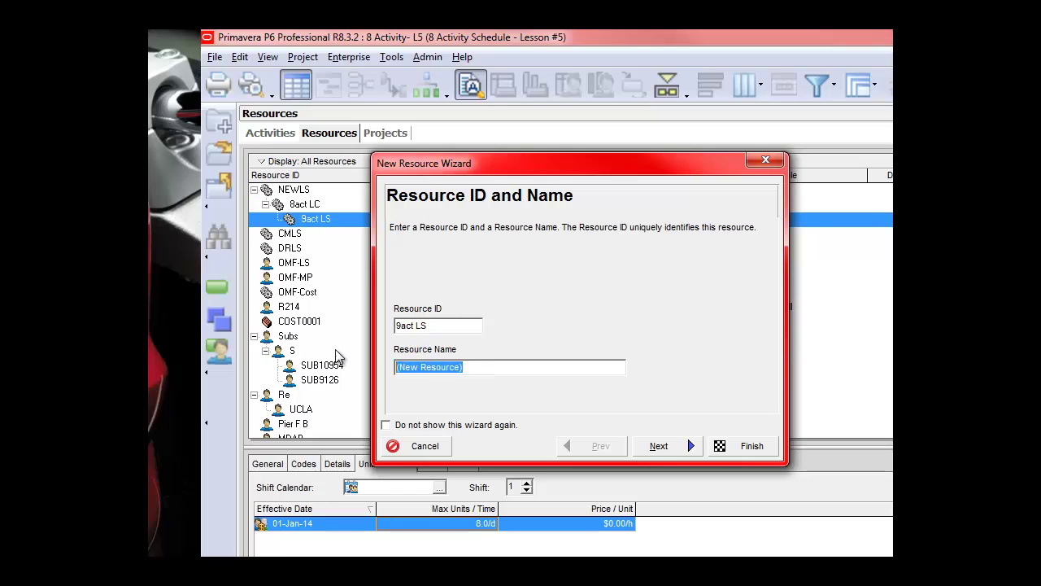
type("9 ")
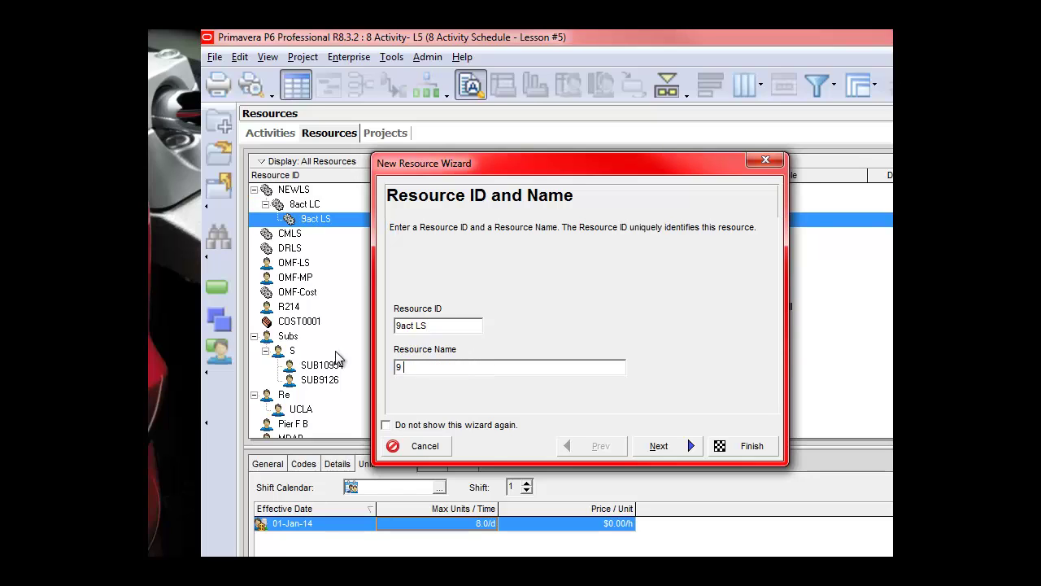
type("Activity Lump Sum")
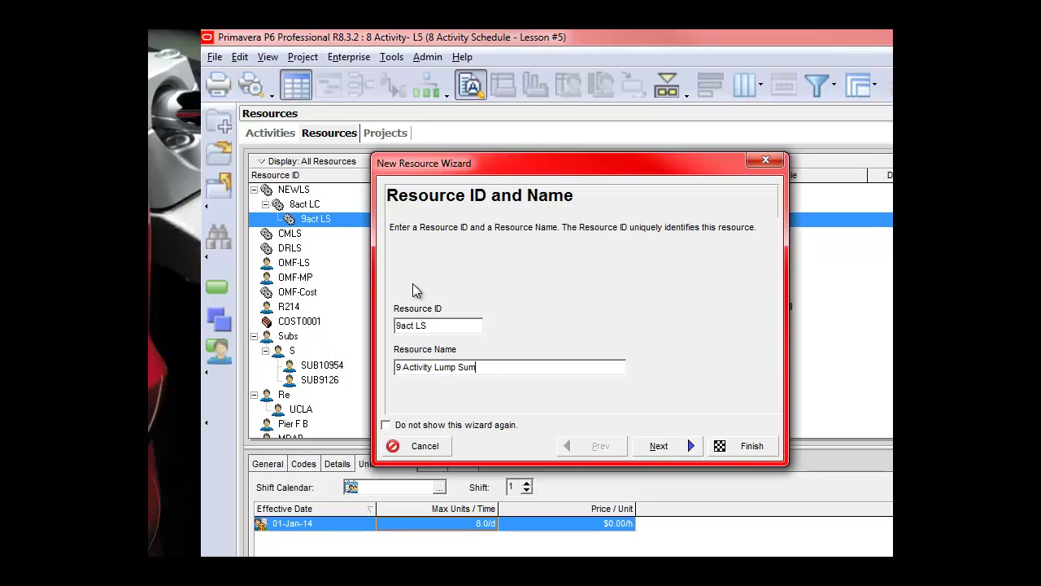
left_click(659, 448)
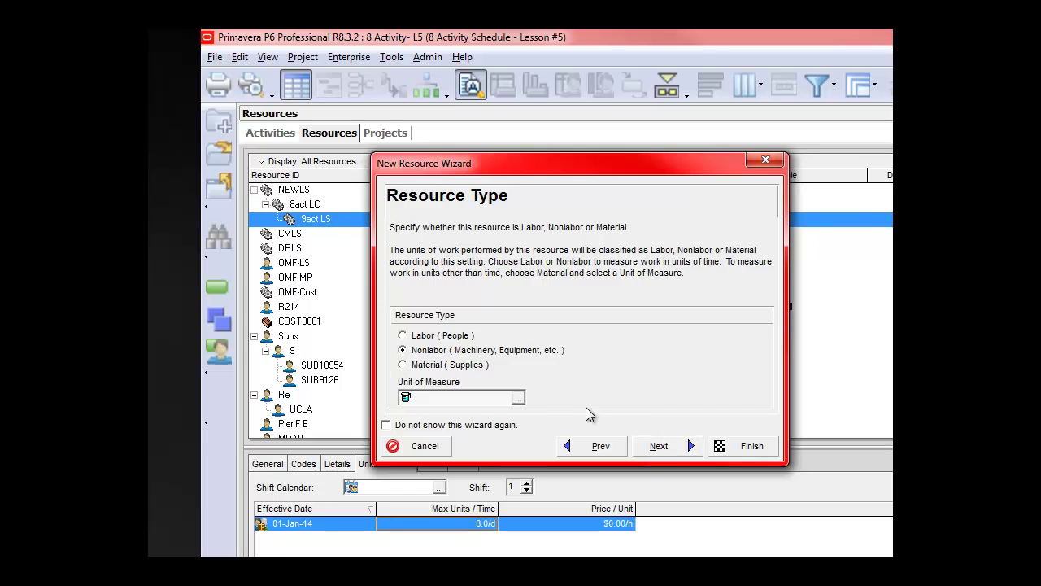
Keep the resource type Nonlabor and set price/unit to $1.00/h and both default and max units/time to 1.0/d
left_click(650, 447)
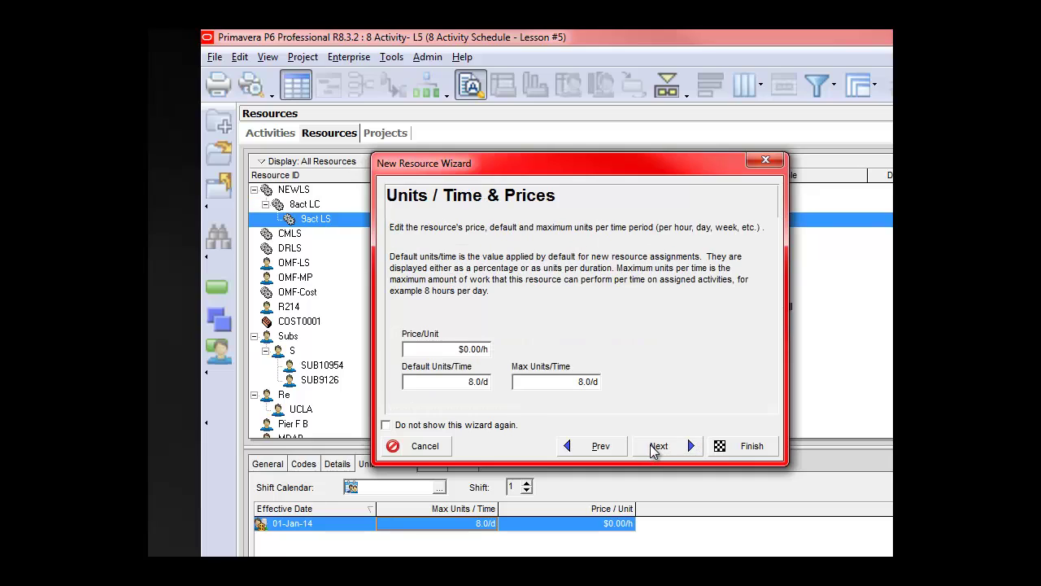
left_click(463, 348)
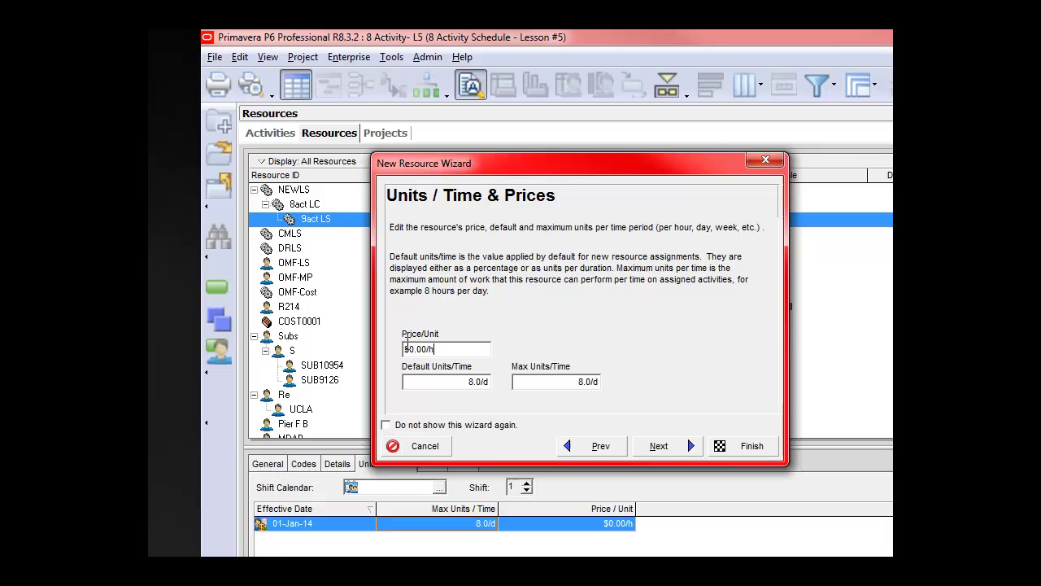
key("Delete")
type("1")
left_click(469, 382)
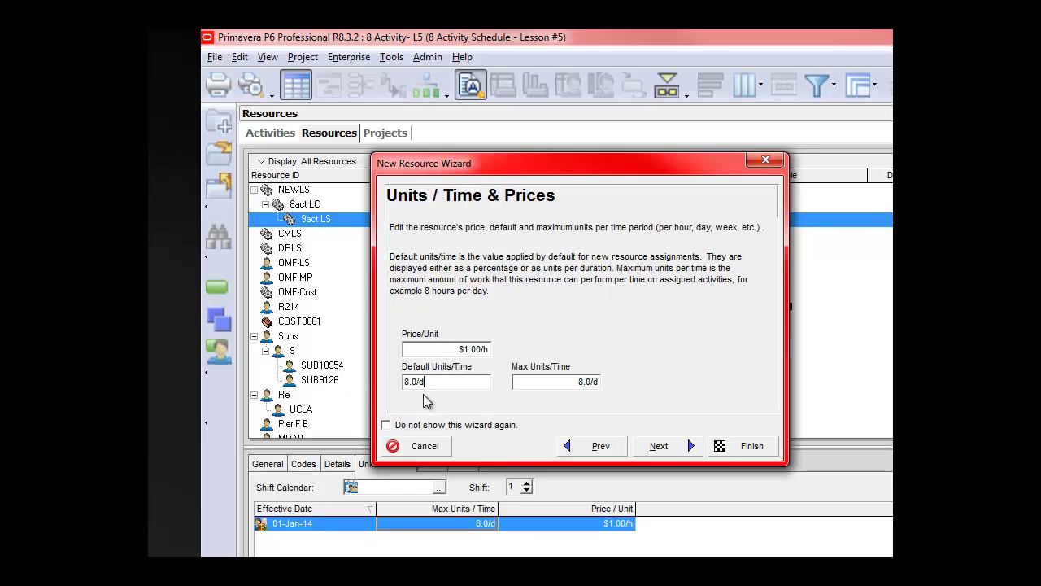
left_click_drag(408, 383, 394, 390)
type("1")
left_click(578, 382)
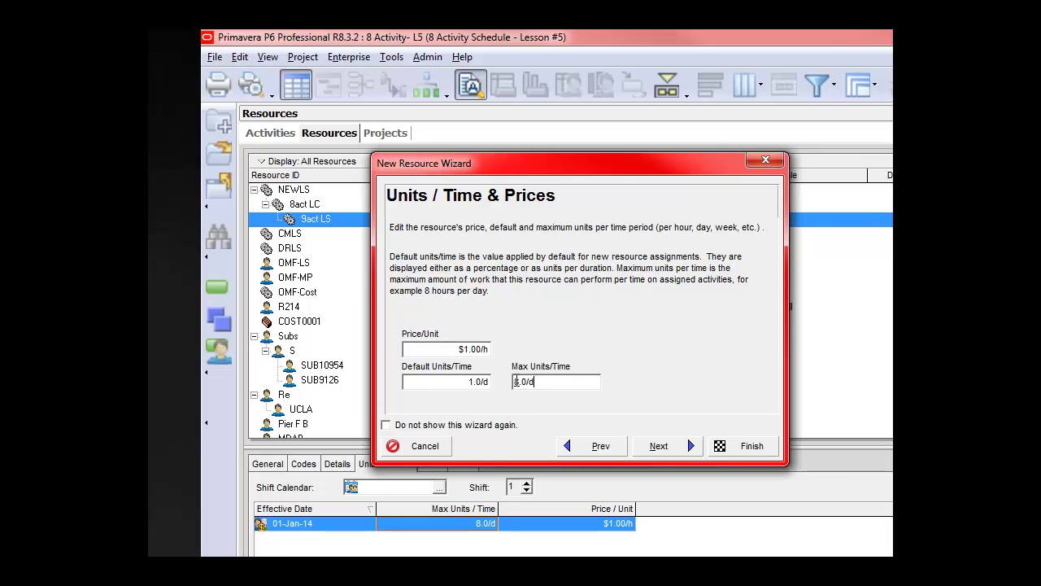
left_click_drag(518, 382, 505, 394)
type("1")
left_click(672, 450)
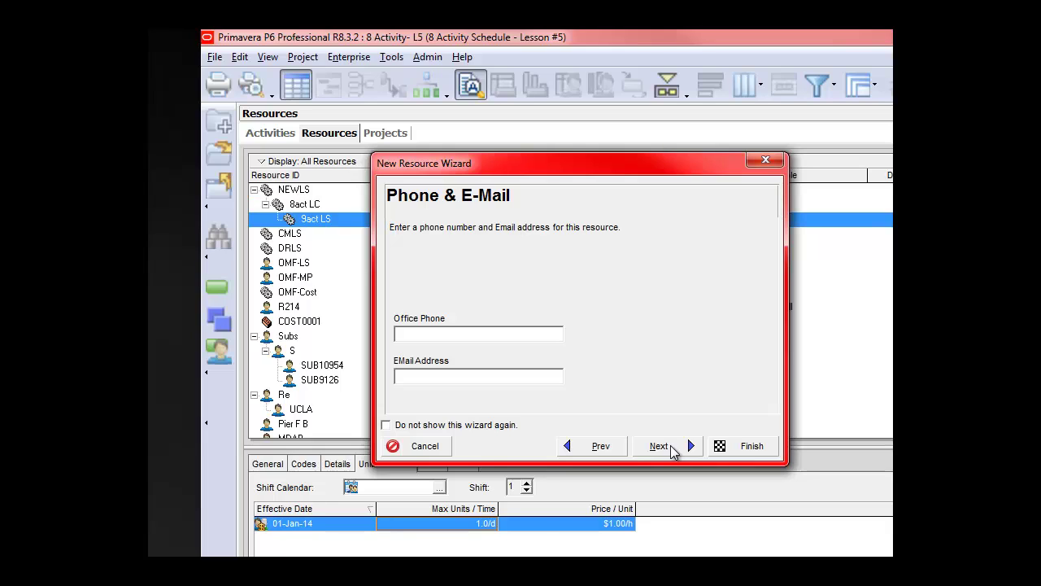
Finish creating the resource with the existing Newcomb 5 Day w/ Holidays calendar and auto-computed actuals, leaving contact details and roles empty
left_click(672, 450)
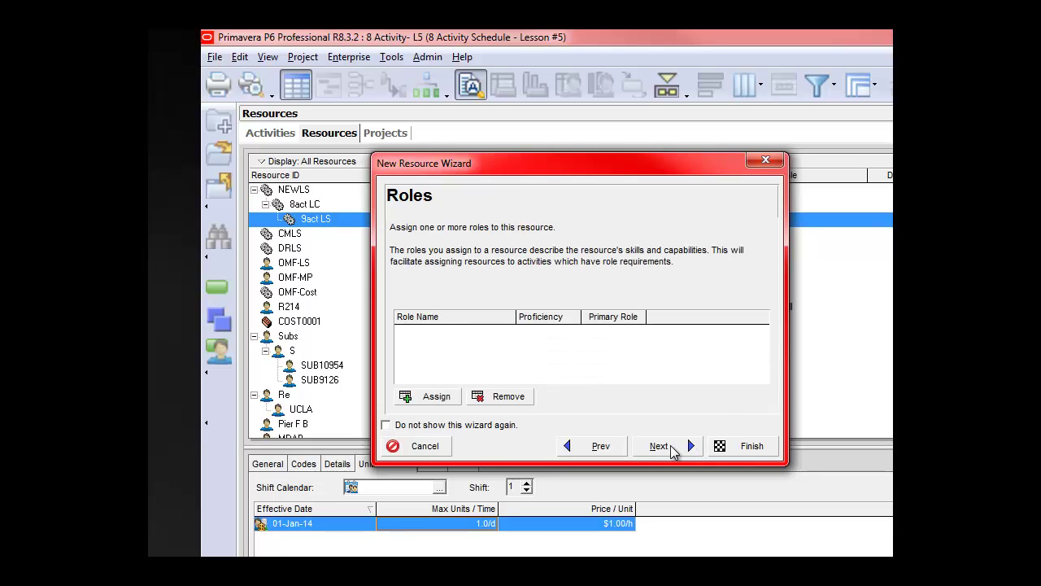
left_click(672, 450)
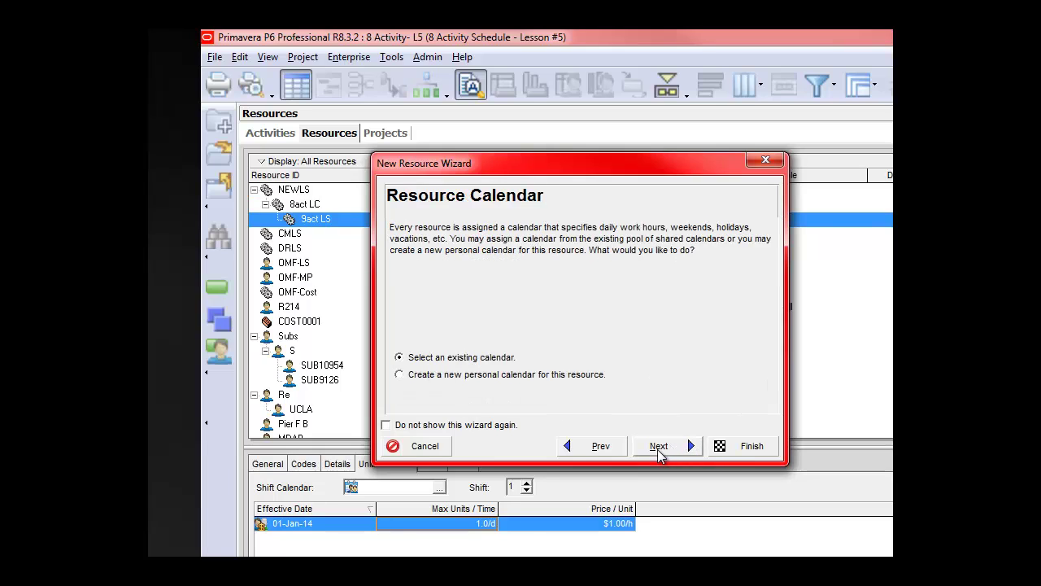
left_click(657, 447)
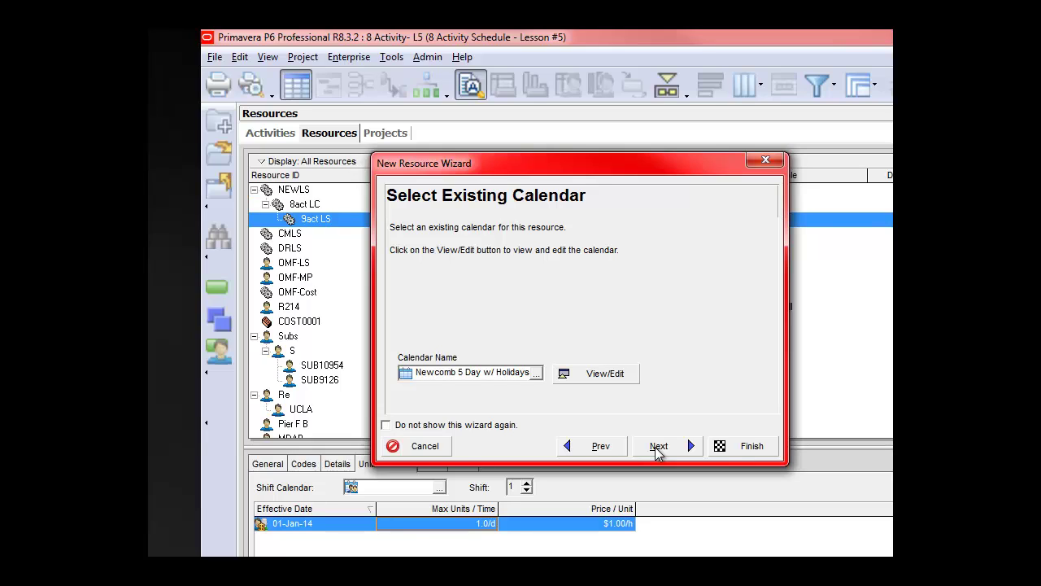
left_click(658, 447)
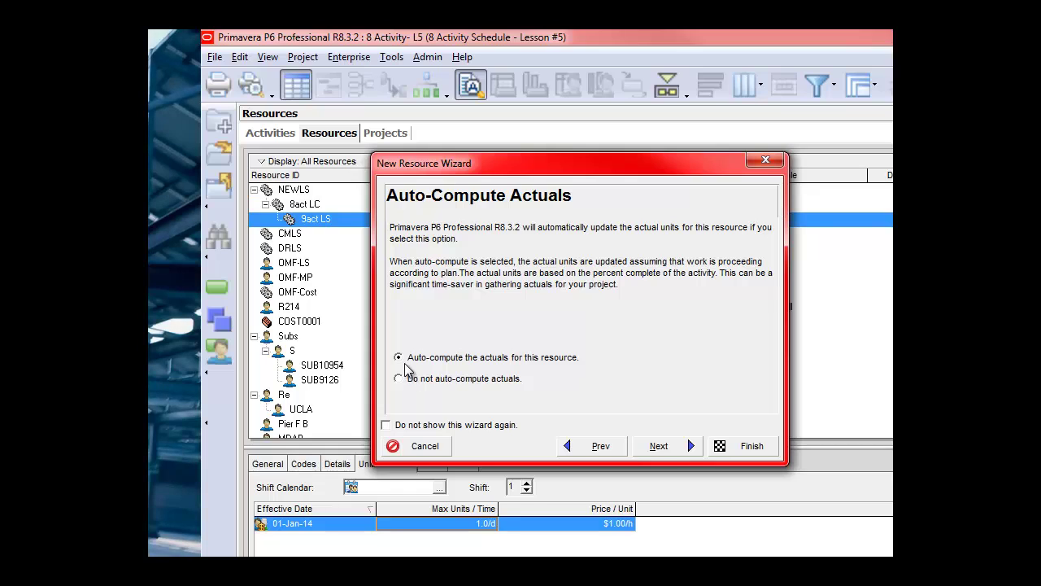
left_click(661, 448)
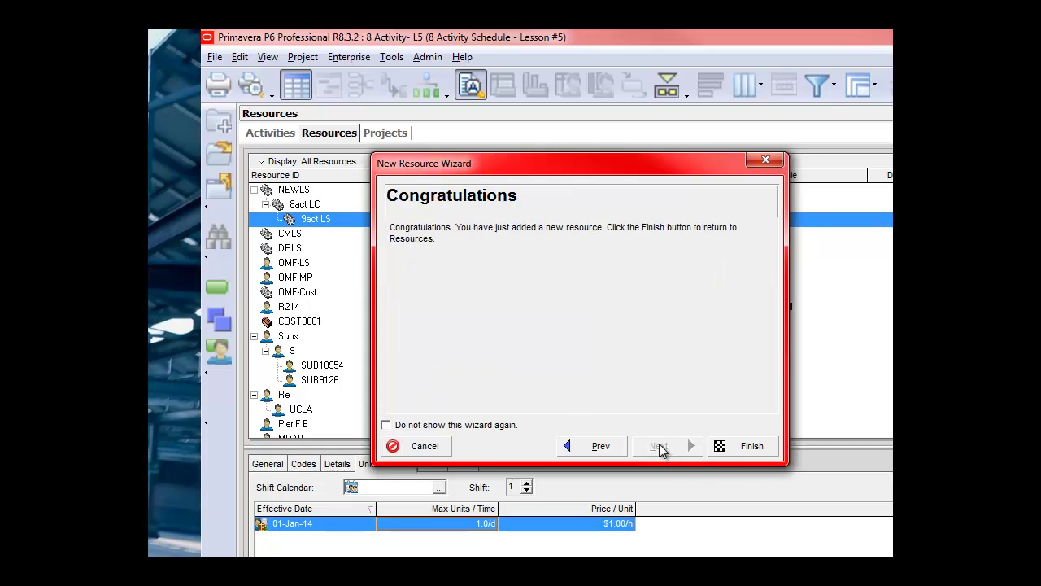
left_click(749, 452)
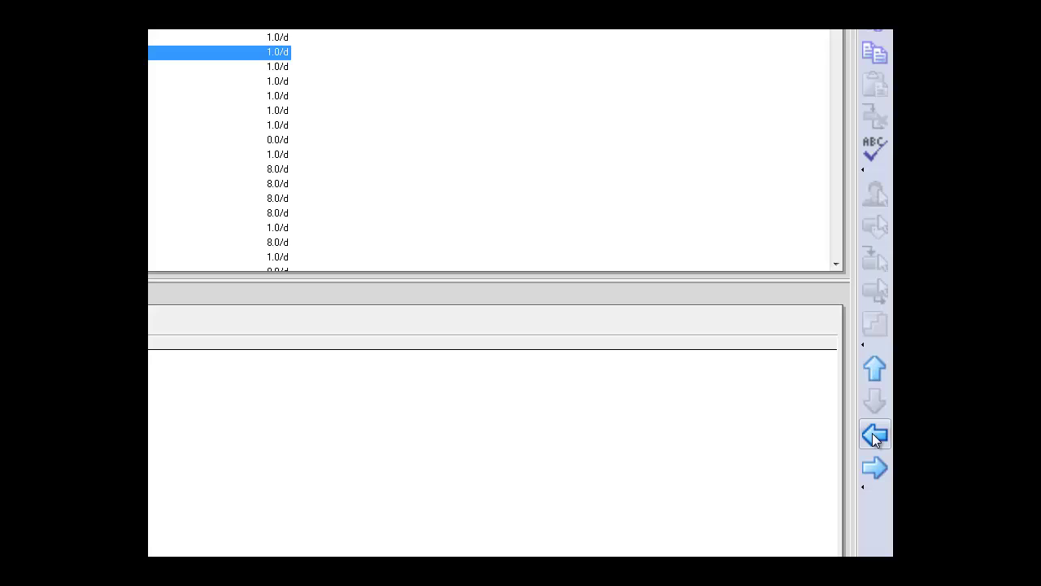
Outdent the 9act LS resource to the top level of the hierarchy and move it above NEWLS
left_click(875, 437)
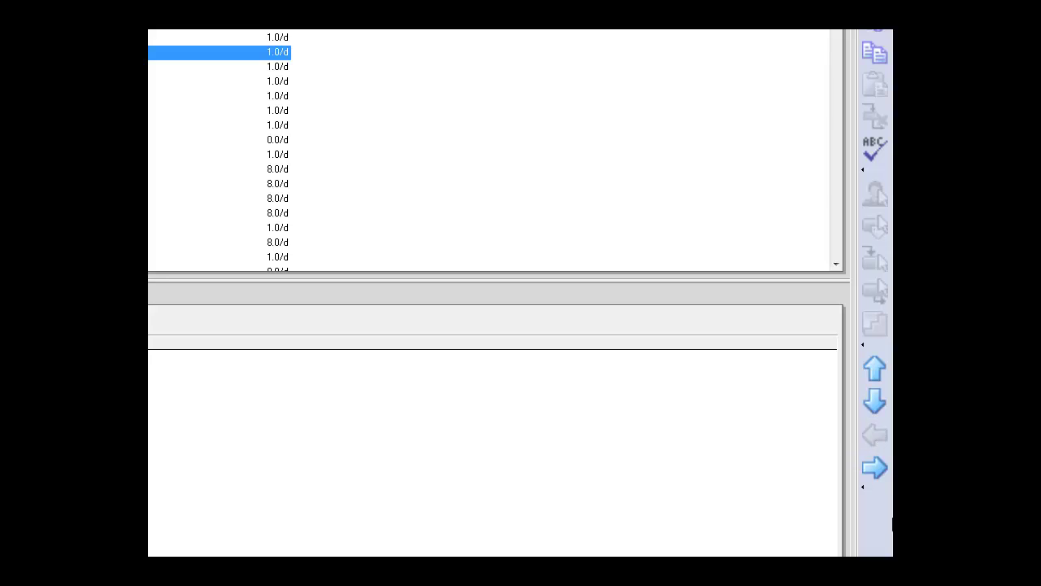
left_click(875, 368)
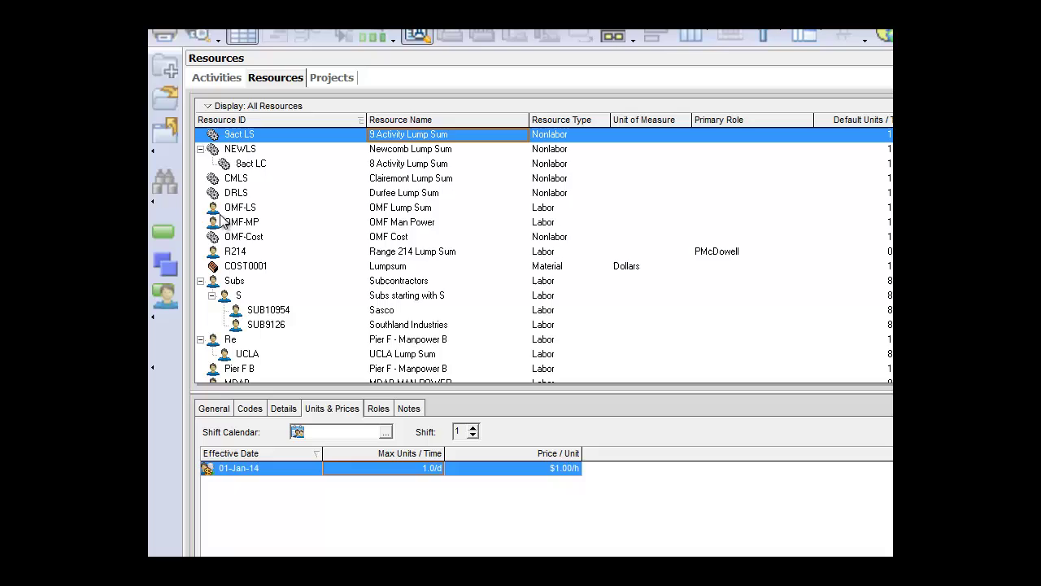
Assign the 9act LS resource to all activities from 1010 Mobilize through 1070 Commission & Close Out
left_click(161, 233)
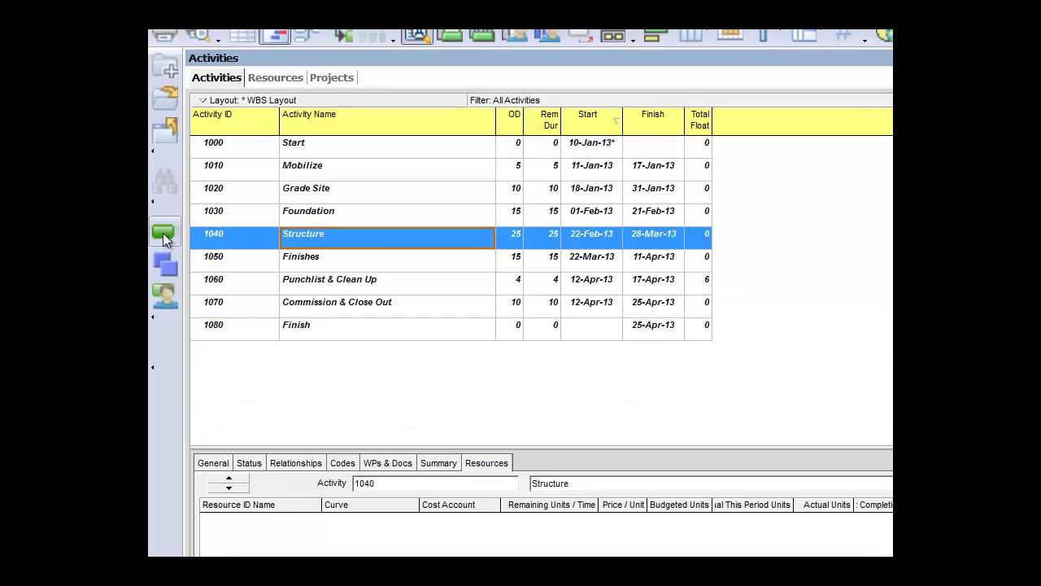
left_click(346, 170)
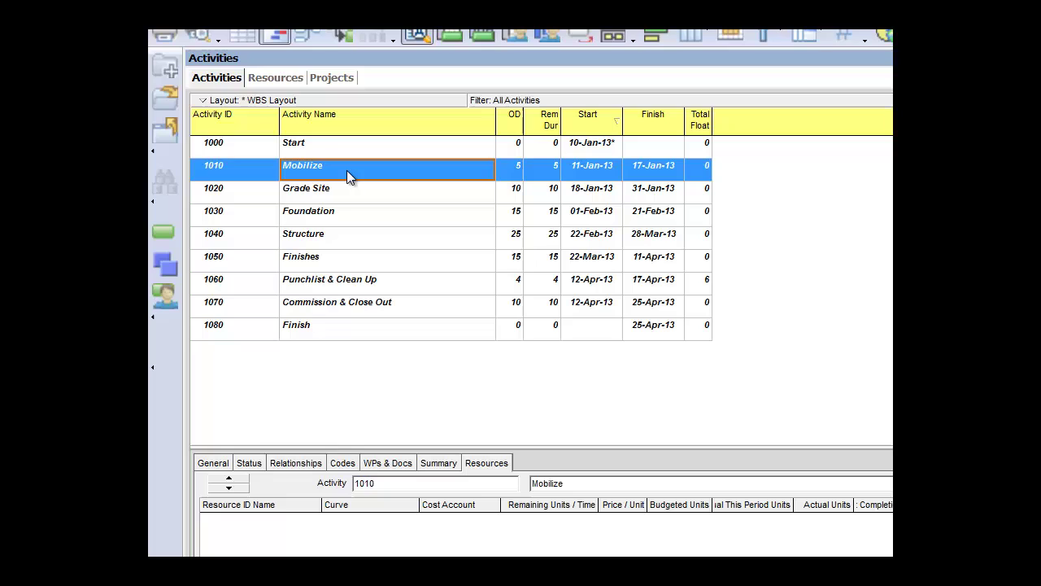
left_click(316, 309, "shift")
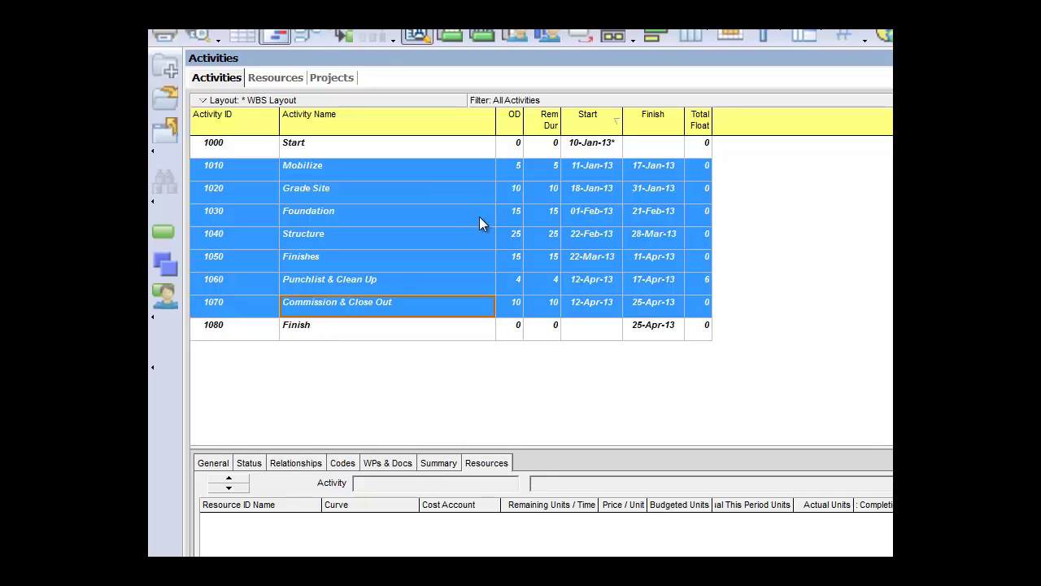
right_click(369, 210)
mouse_move(420, 425)
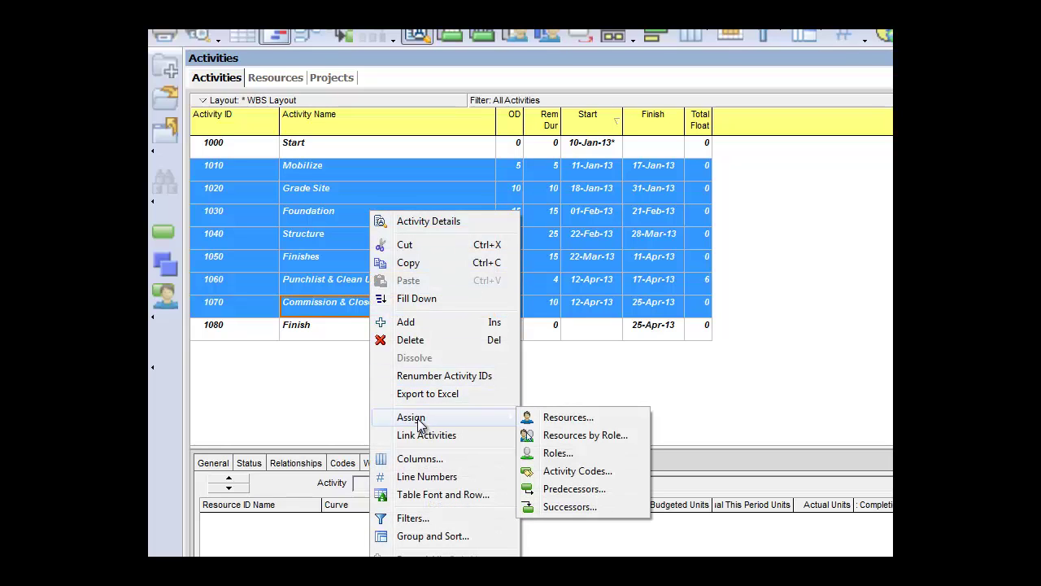
left_click(567, 418)
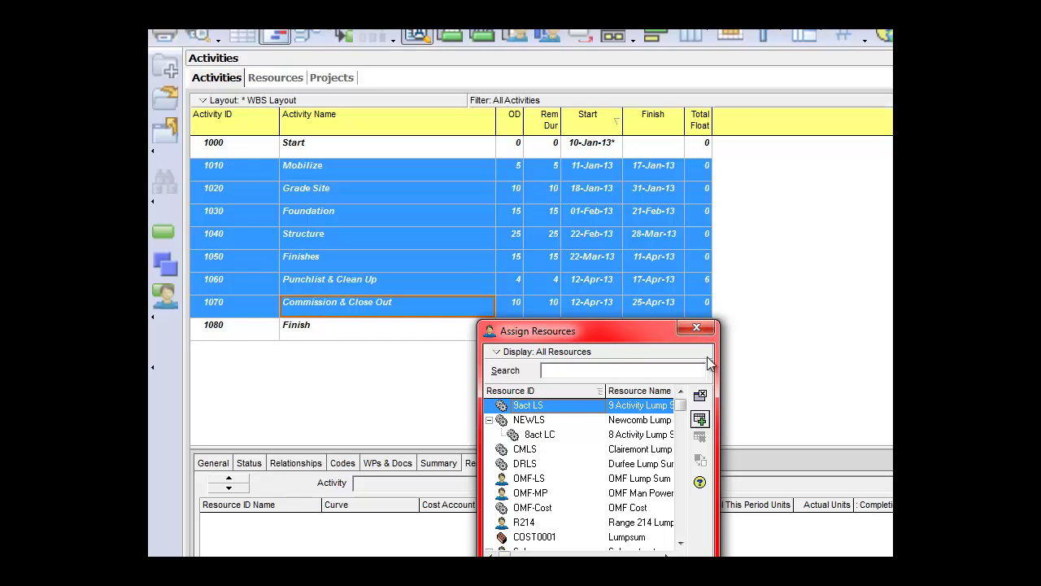
left_click(697, 327)
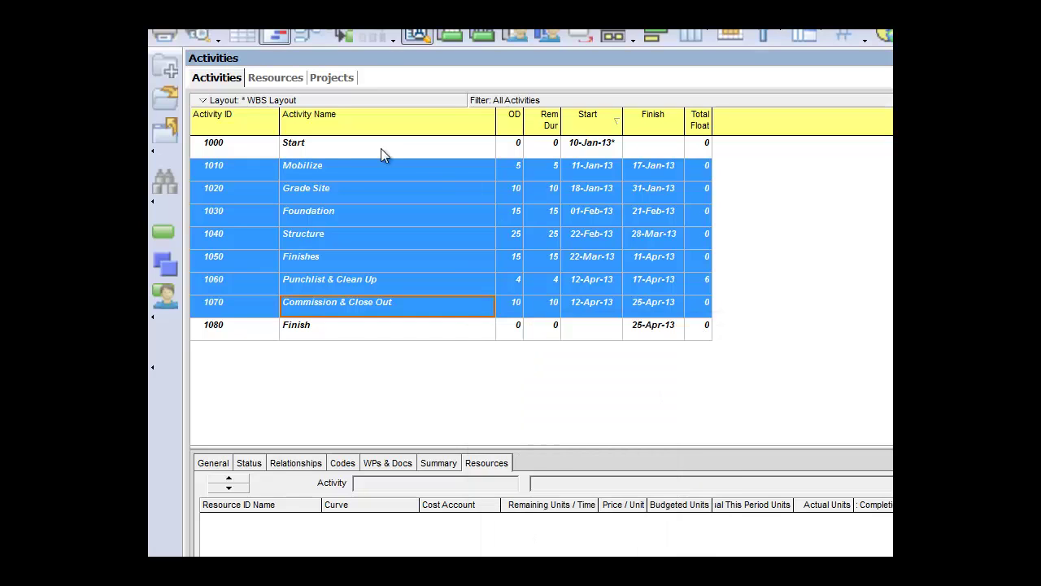
Check the resource assignment and budgeted units of each activity from Mobilize to Commission & Close Out
left_click(342, 168)
left_click(346, 191)
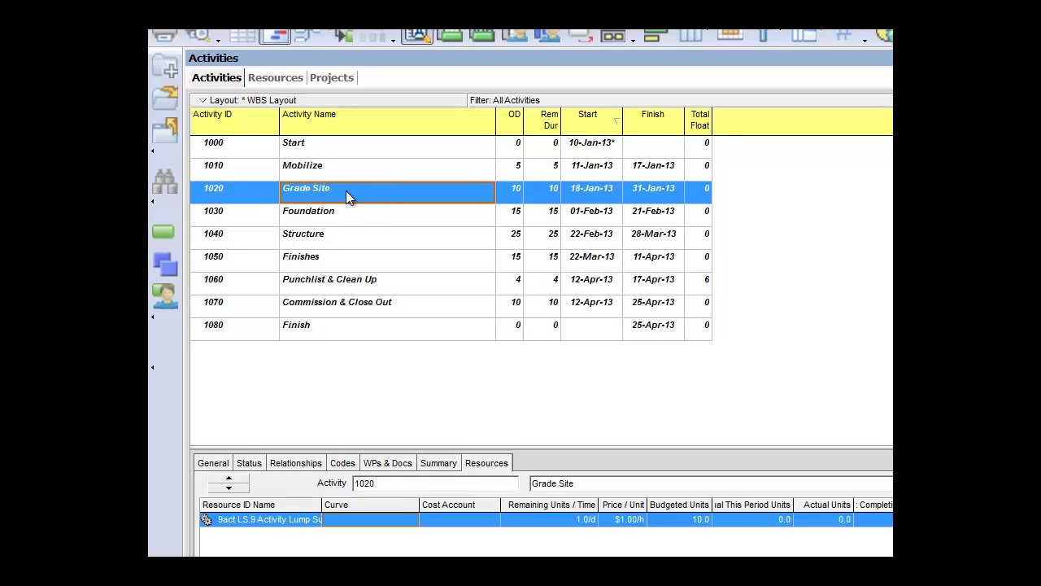
left_click(343, 215)
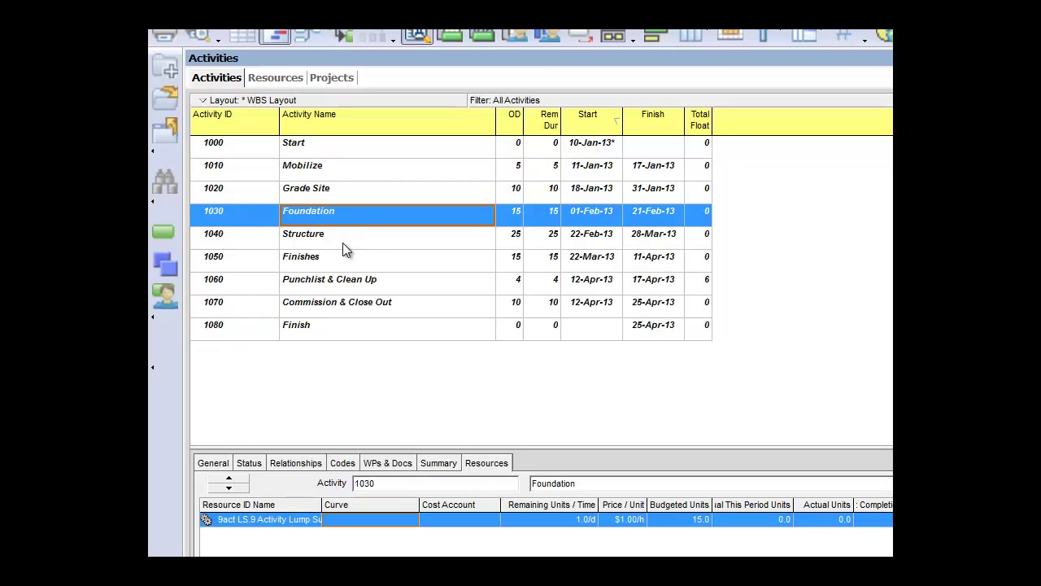
left_click(343, 242)
left_click(337, 258)
left_click(327, 283)
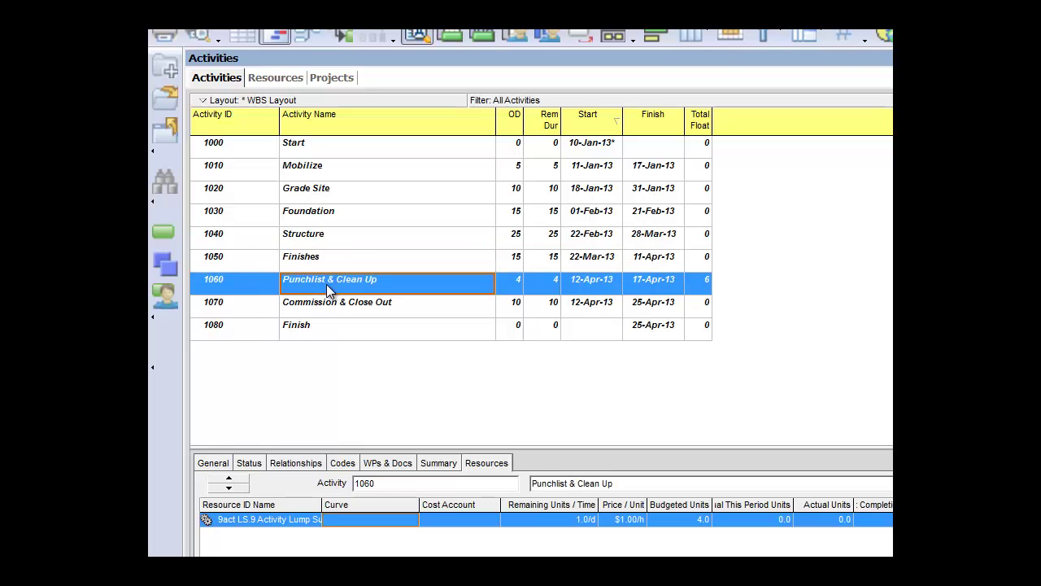
left_click(321, 306)
left_click(320, 171)
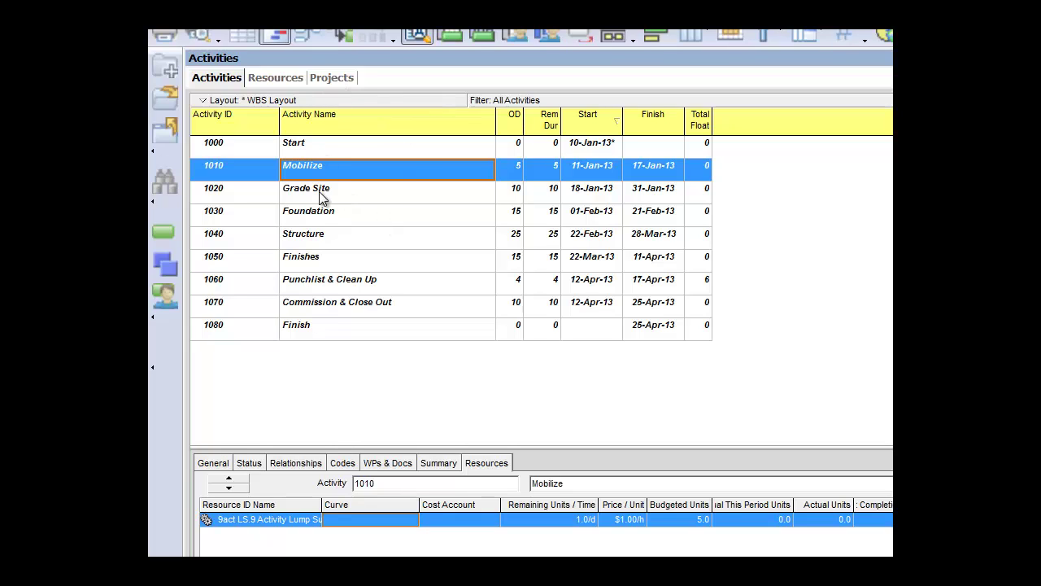
Turn off driving activity dates by default in the resource settings of the 8 Activity- L5 project
left_click(326, 79)
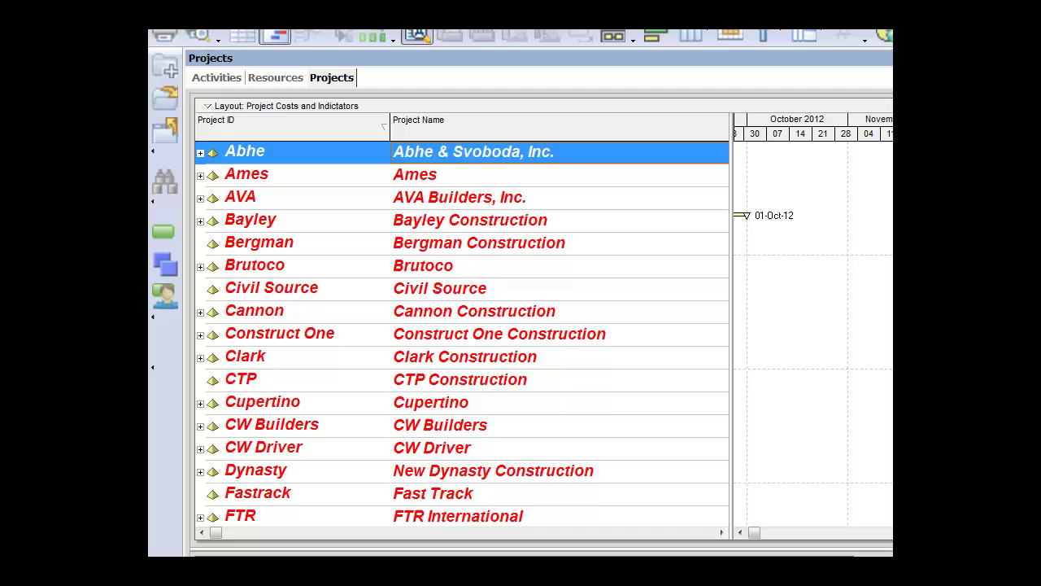
scroll(462, 332, "down", 10)
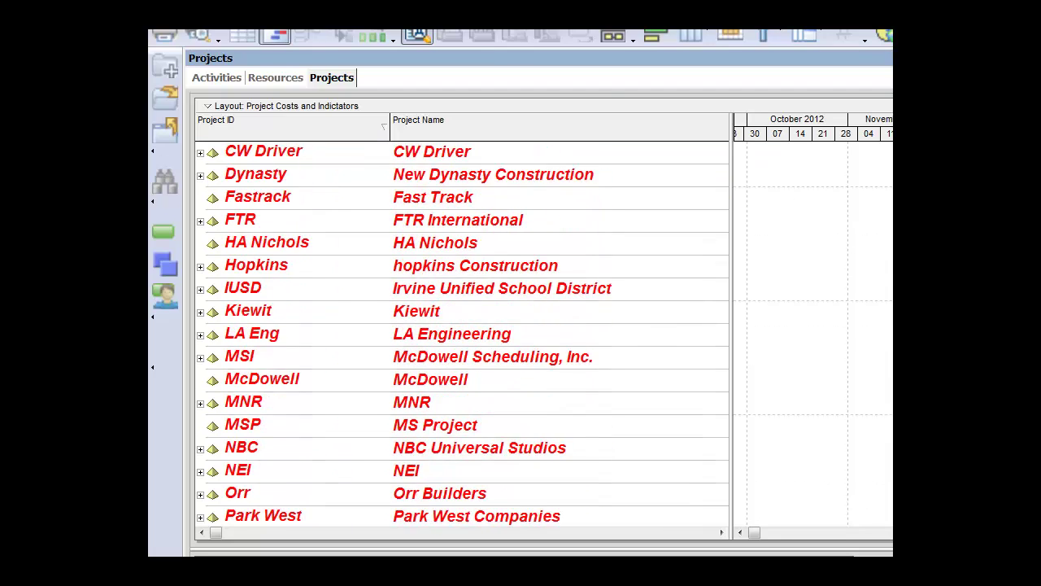
scroll(462, 334, "down", 7)
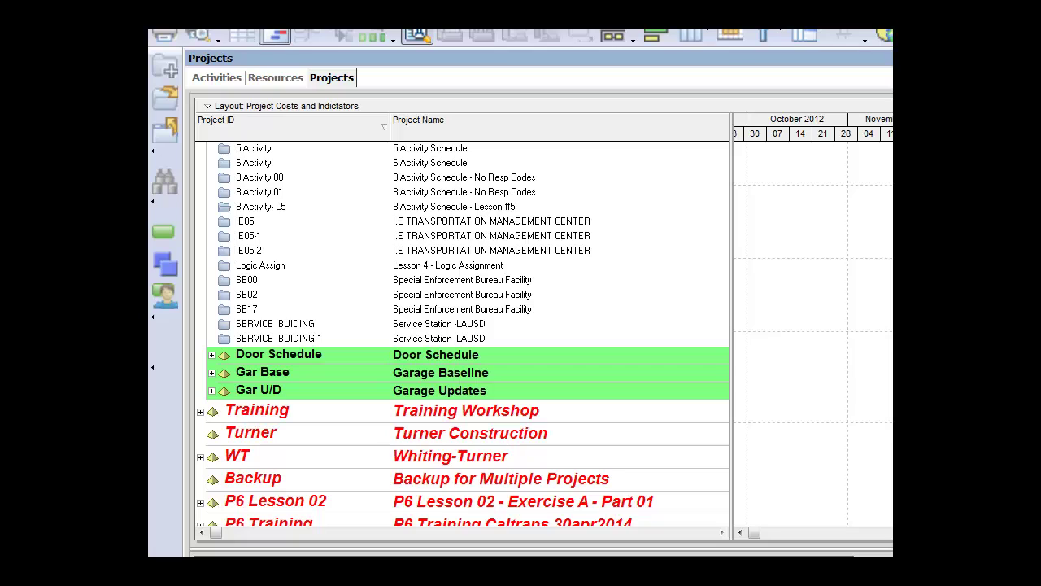
scroll(463, 334, "up", 3)
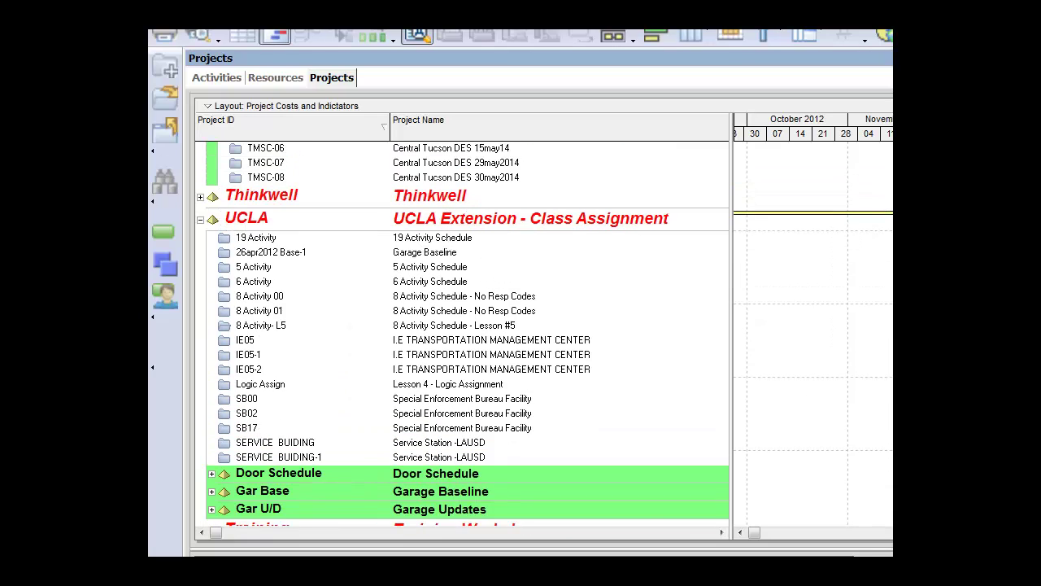
left_click(477, 332)
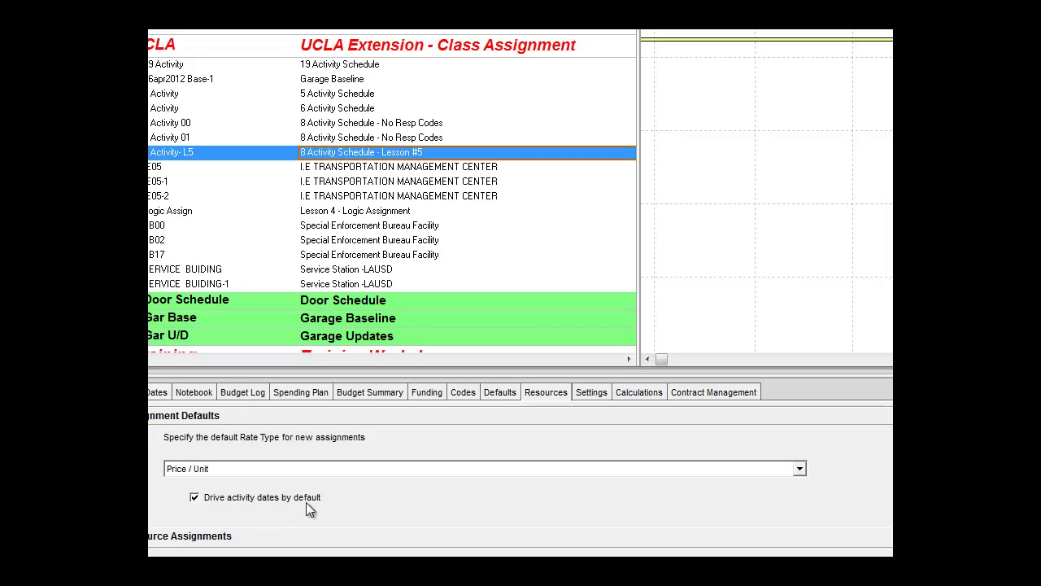
left_click(195, 498)
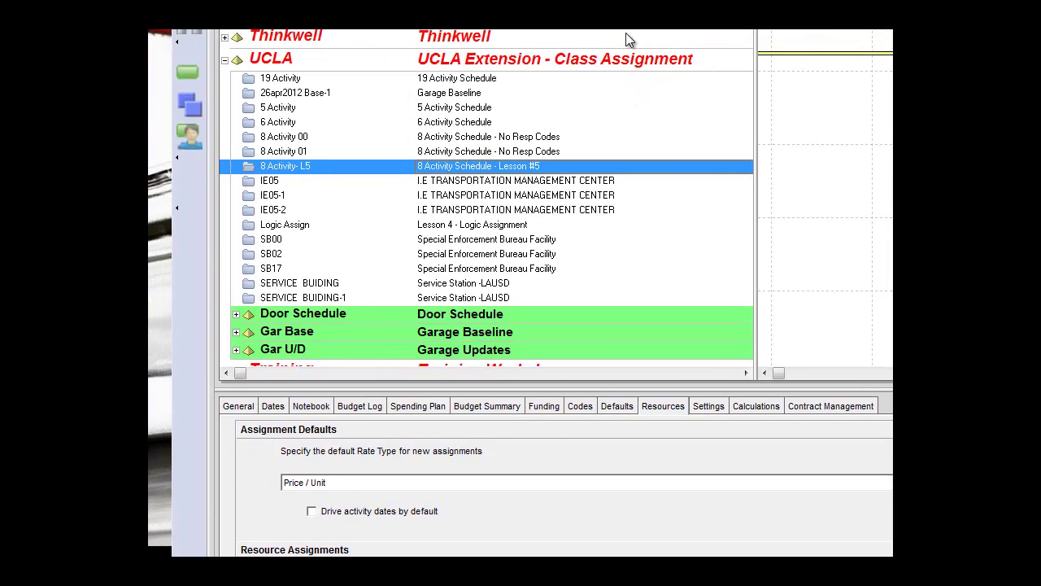
Open the project's resource assignments and review the columns selected for the Durfee SOV Layout
left_click(186, 75)
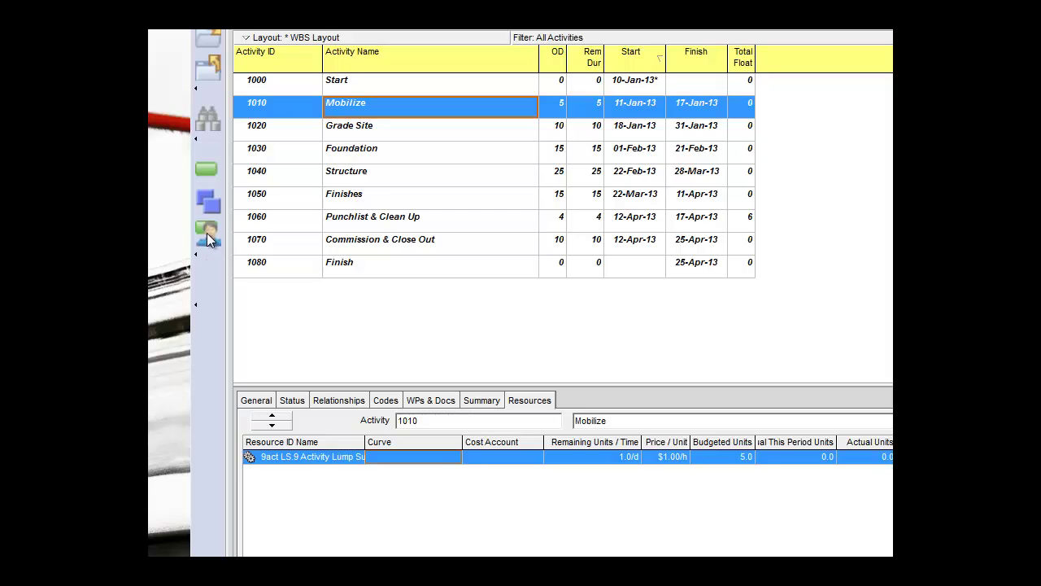
left_click(209, 236)
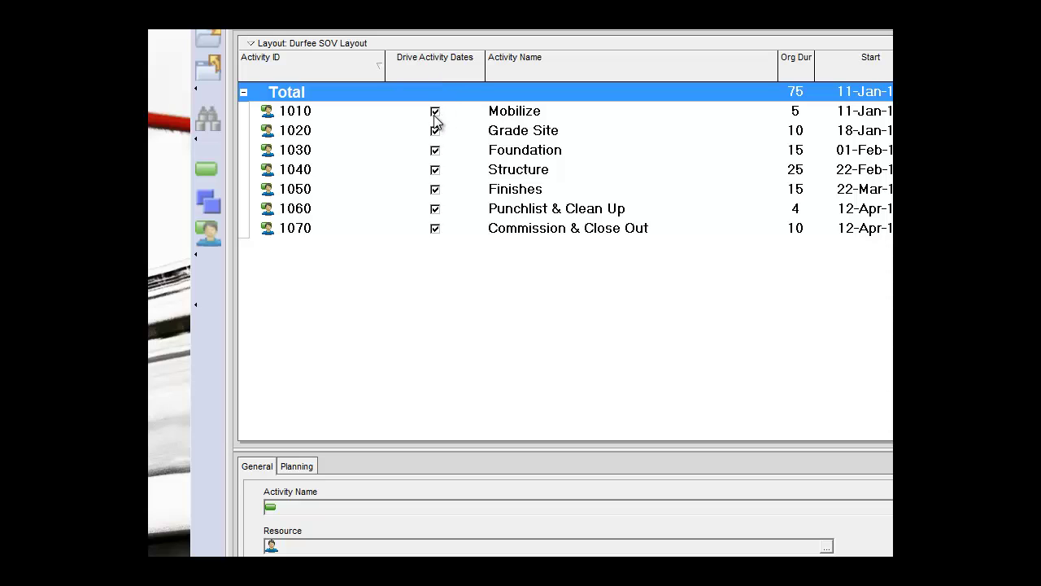
right_click(525, 73)
mouse_move(576, 161)
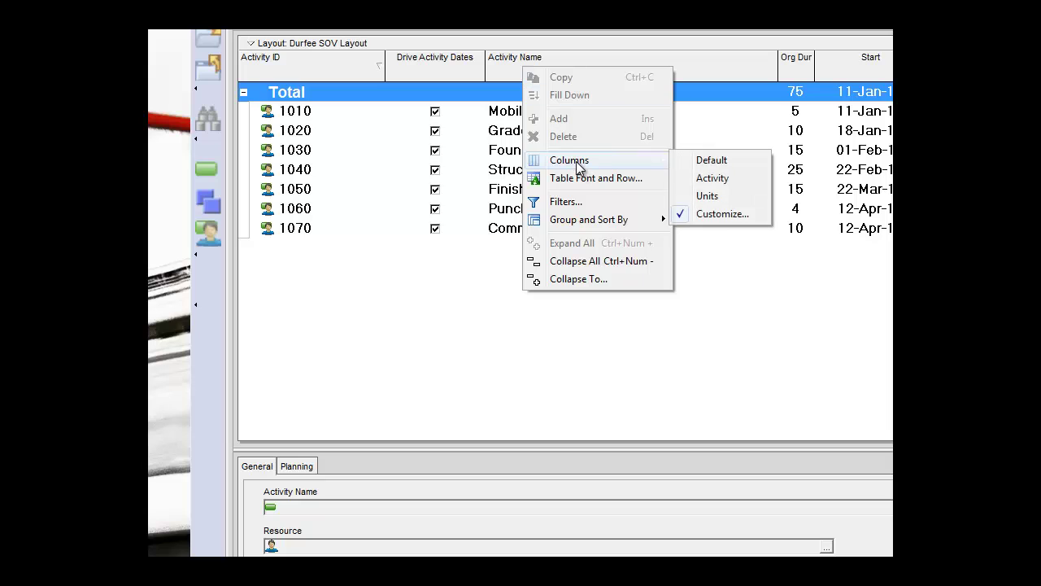
left_click(723, 215)
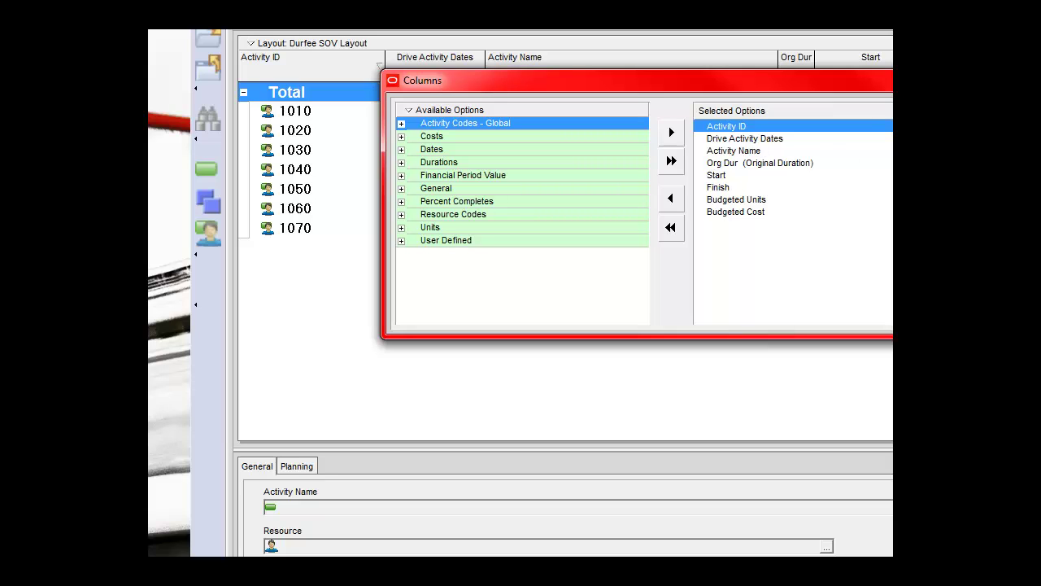
key("Return")
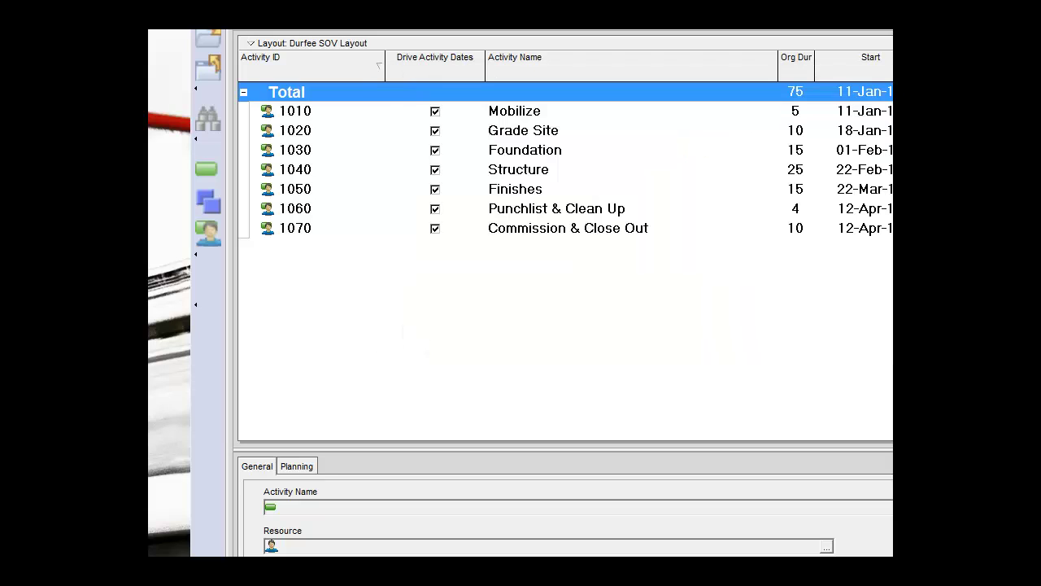
Turn off Drive Activity Dates for all seven resource assignments, from 1010 Mobilize through 1070 Commission & Close Out
left_click(435, 114)
left_click(436, 113)
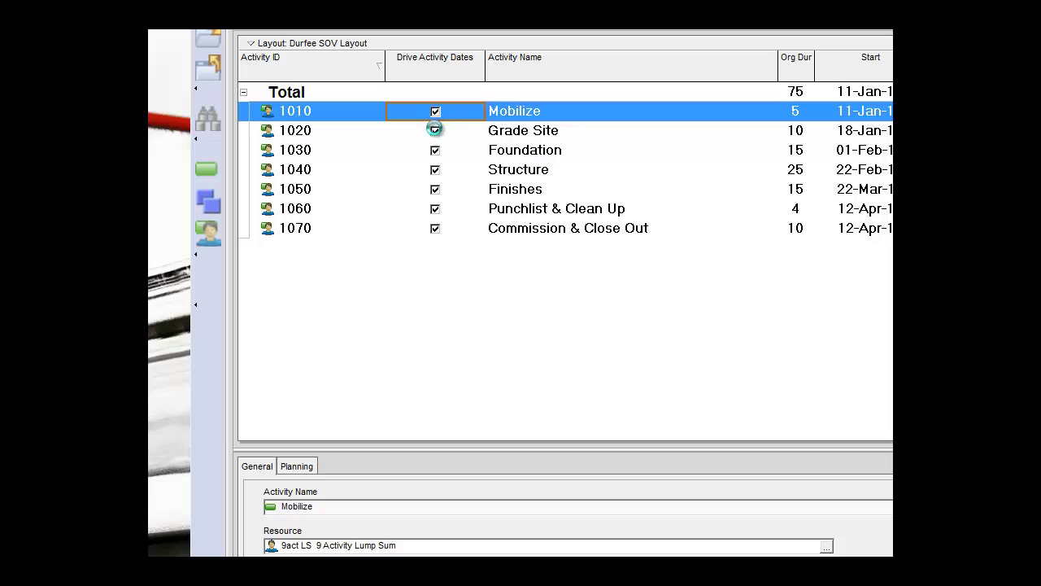
left_click(436, 137)
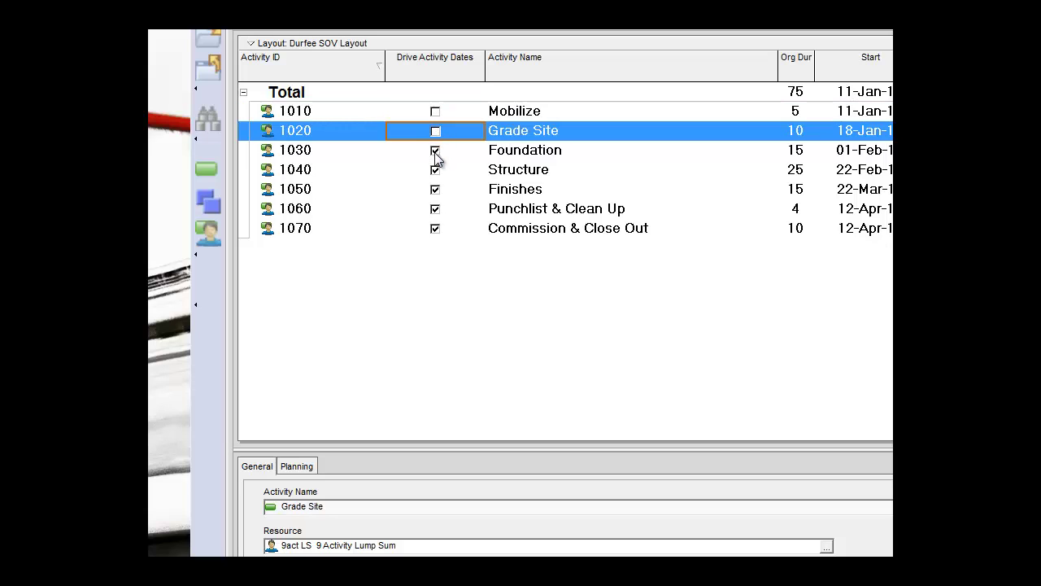
left_click(435, 156)
left_click(435, 150)
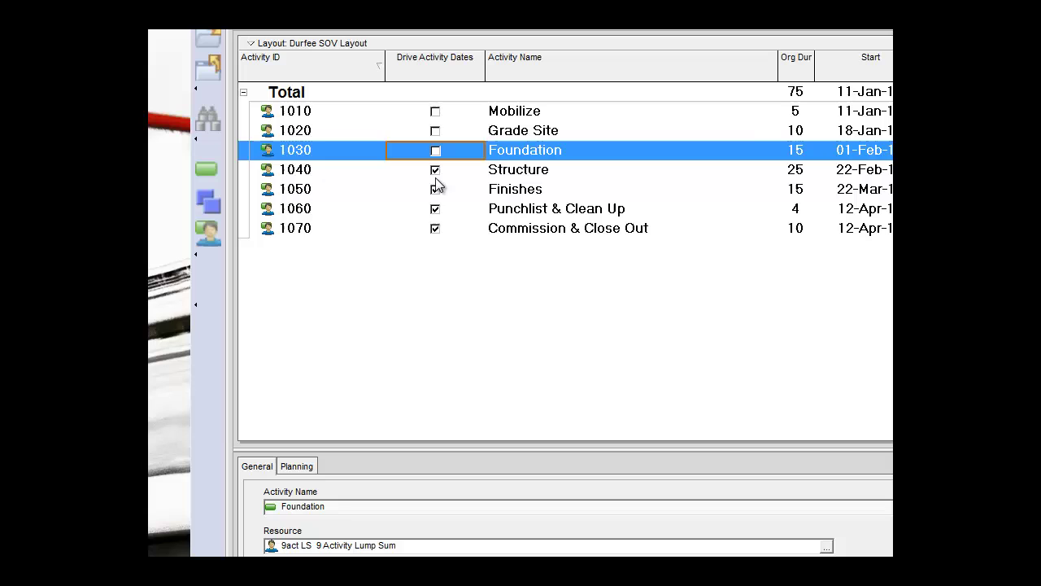
left_click(437, 179)
left_click(435, 190)
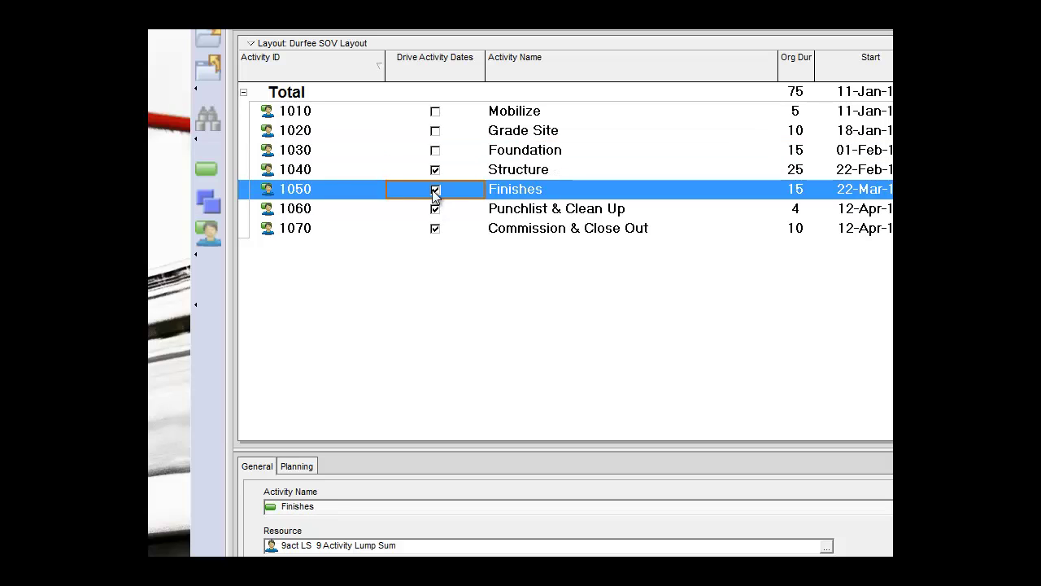
left_click(437, 177)
left_click(436, 173)
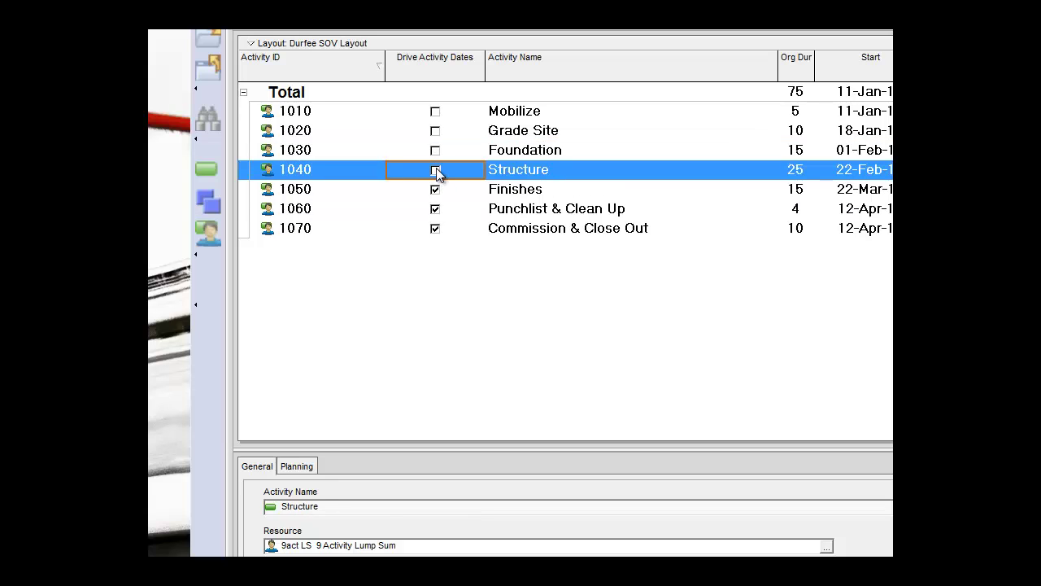
left_click(437, 192)
left_click(435, 191)
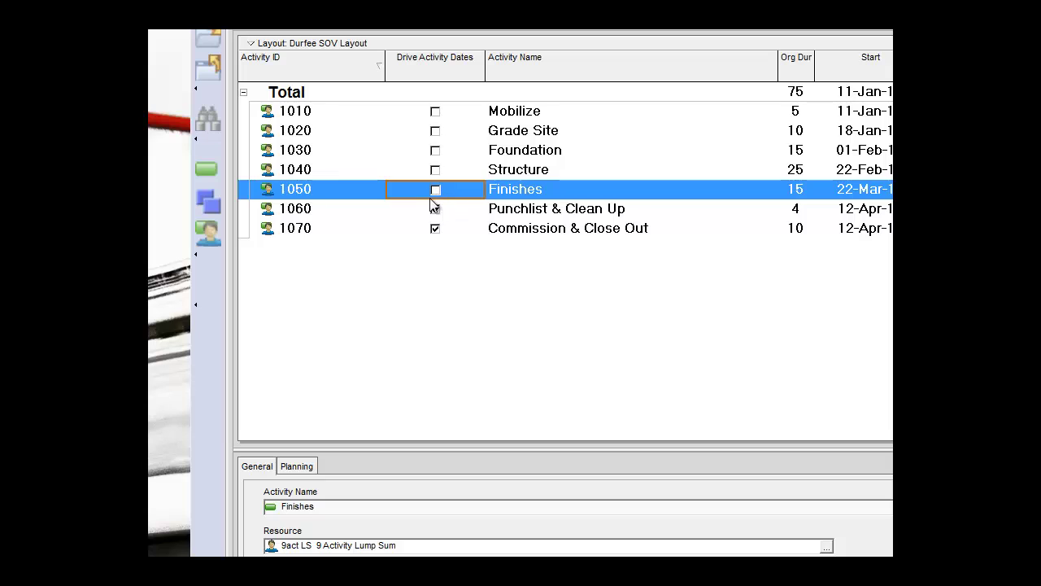
left_click(437, 211)
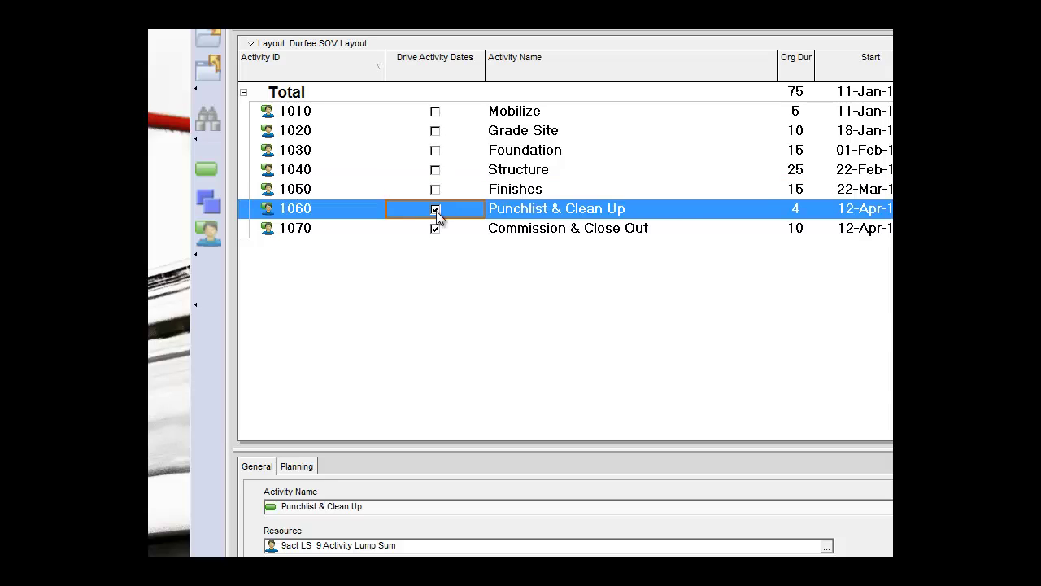
left_click(435, 210)
left_click(436, 229)
left_click(436, 229)
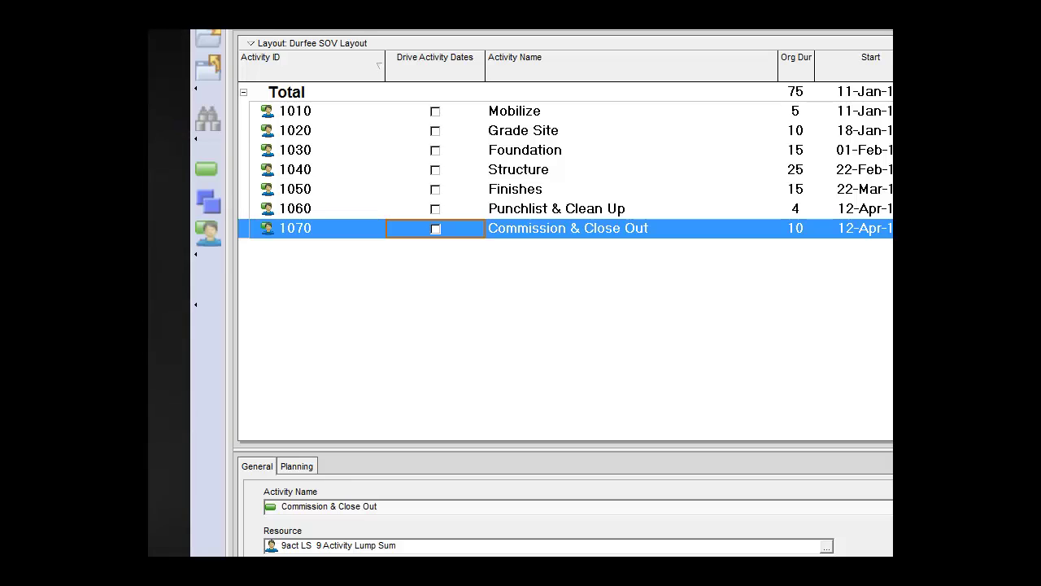
Set the budgeted units of the Grade Site and Mobilize assignments to 0
left_click(514, 110)
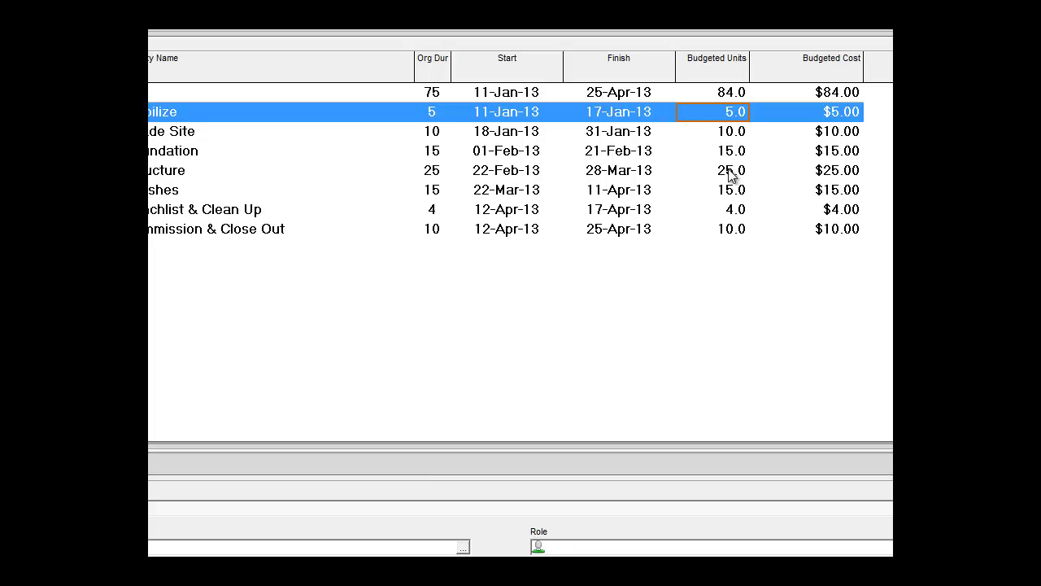
left_click(729, 133)
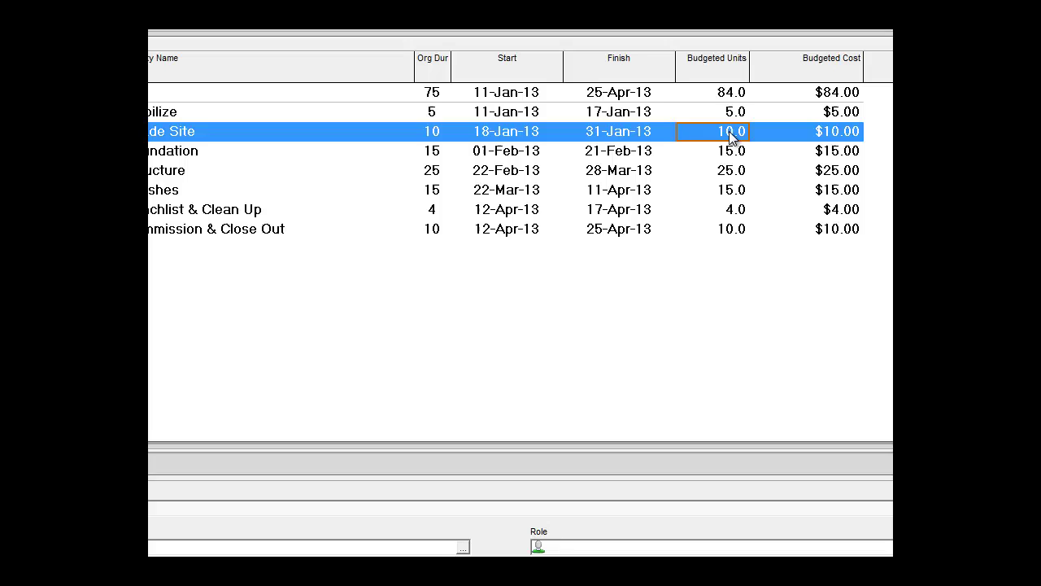
type("0")
key("Return")
left_click(725, 116)
type("0")
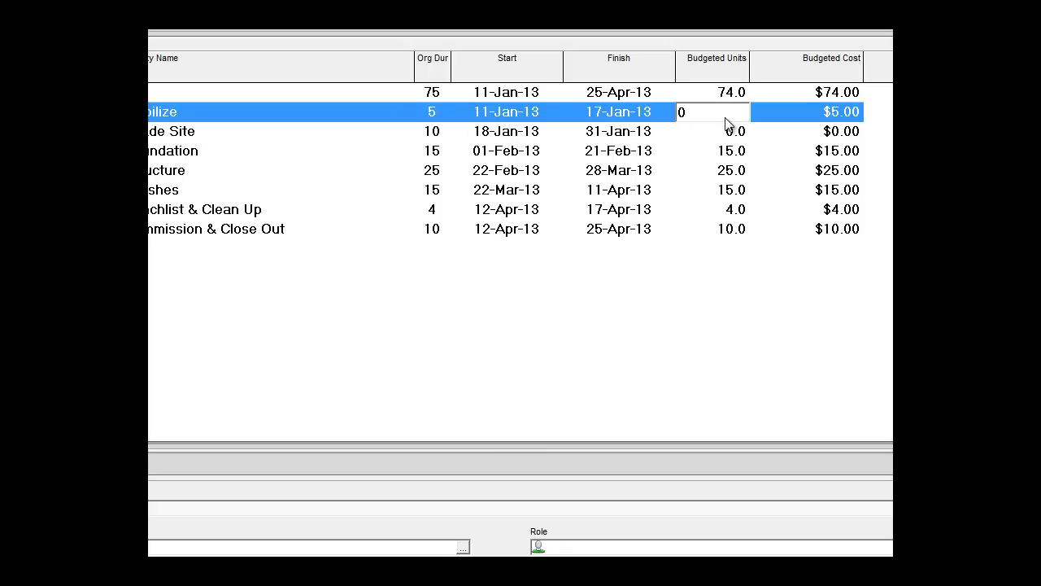
key("Return")
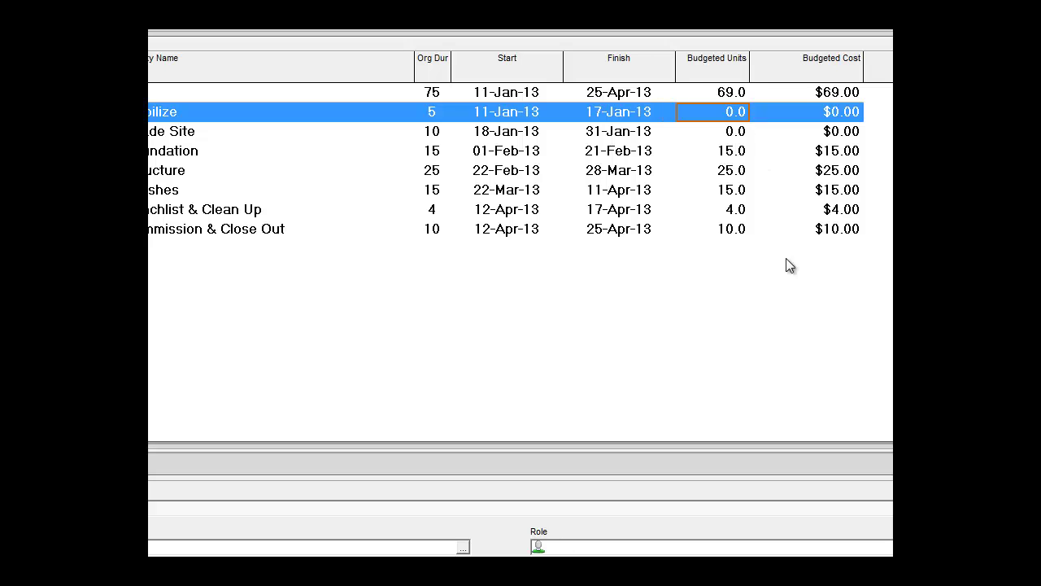
Fill down Mobilize's budgeted units of 0 through all assignments to Commission & Close Out
left_click(726, 230, "shift")
right_click(727, 231)
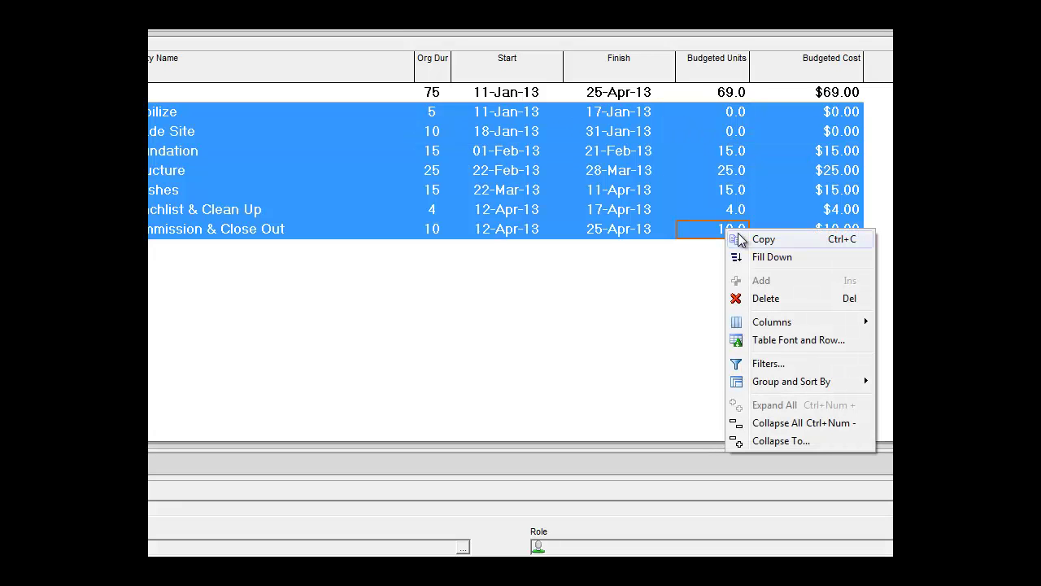
left_click(769, 259)
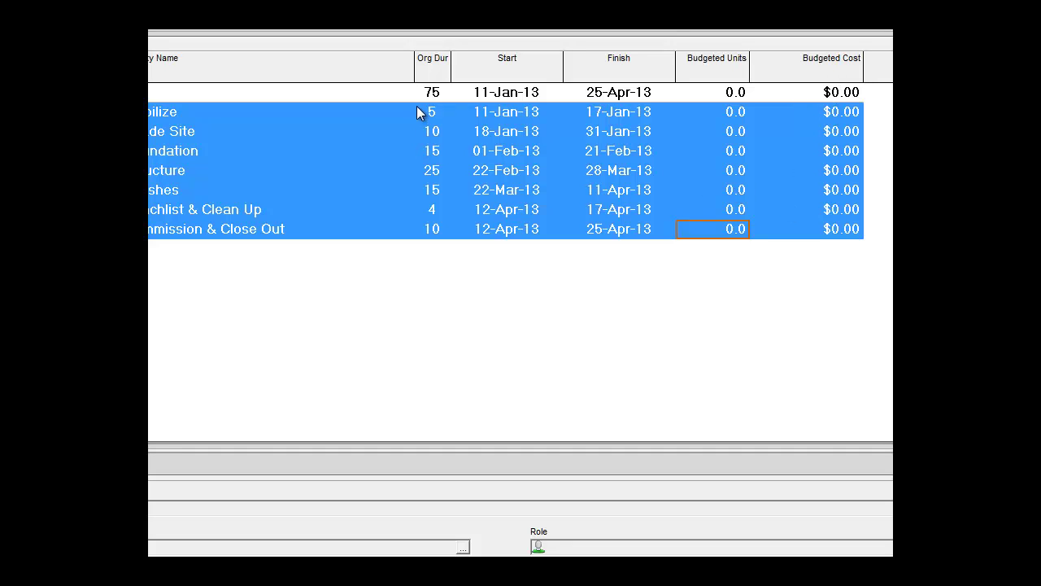
Set the budgeted units of the Mobilize assignment to 1000
left_click(720, 113)
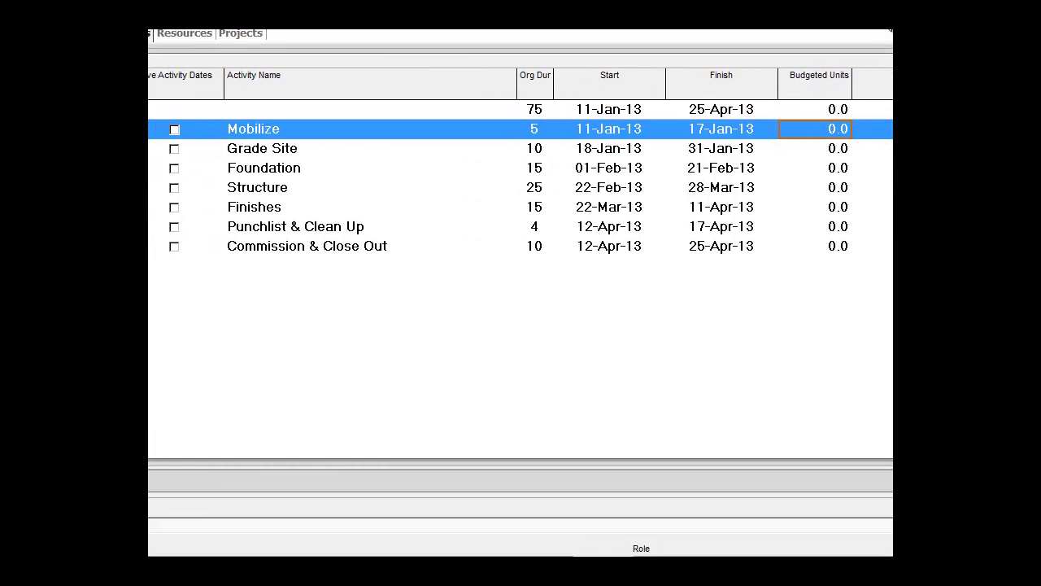
left_click(831, 135)
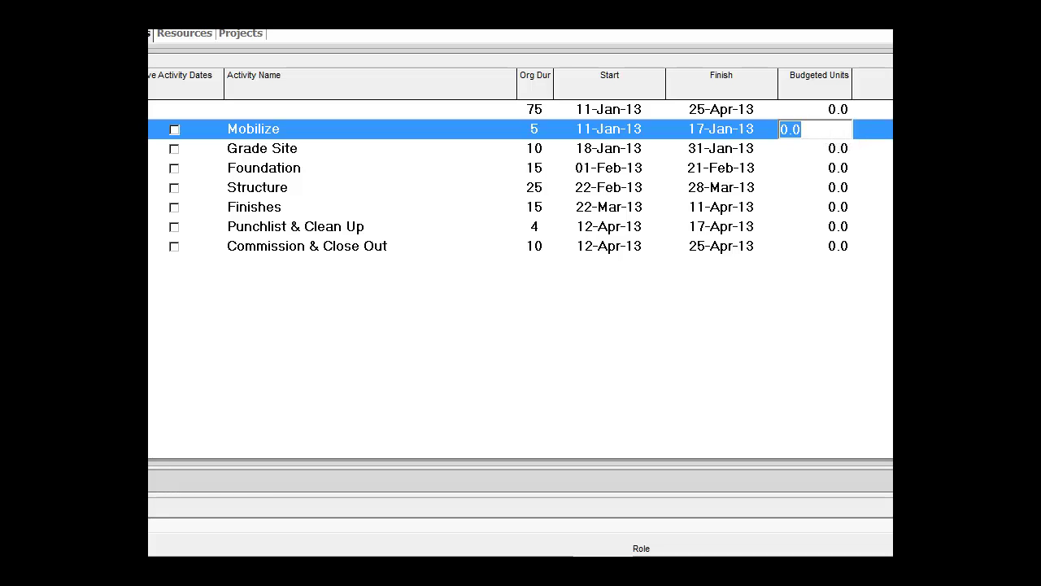
type("1000")
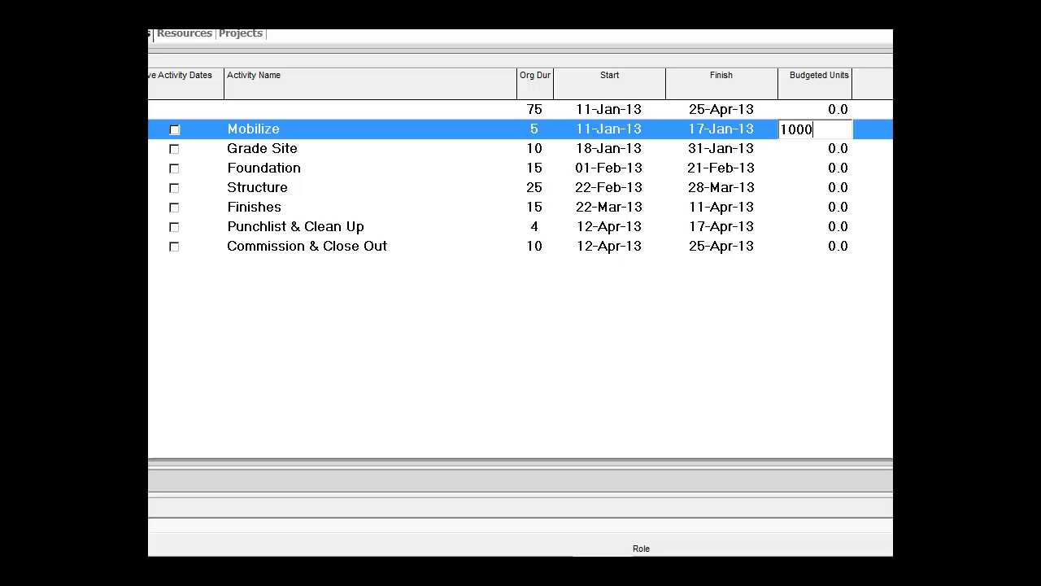
key("Return")
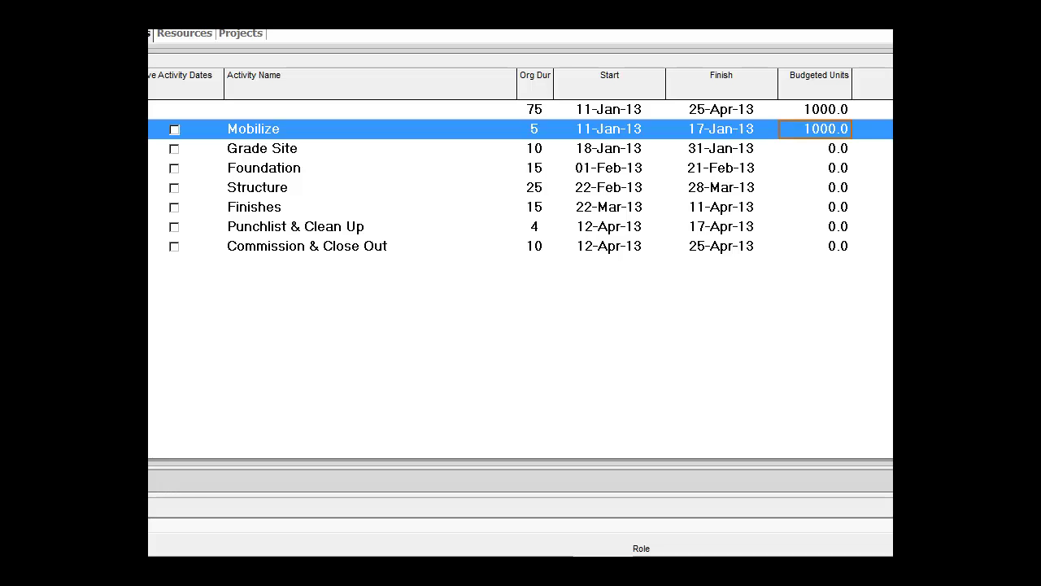
Set the budgeted units of the Mobilize assignment to 10000
double_click(818, 132)
type("1")
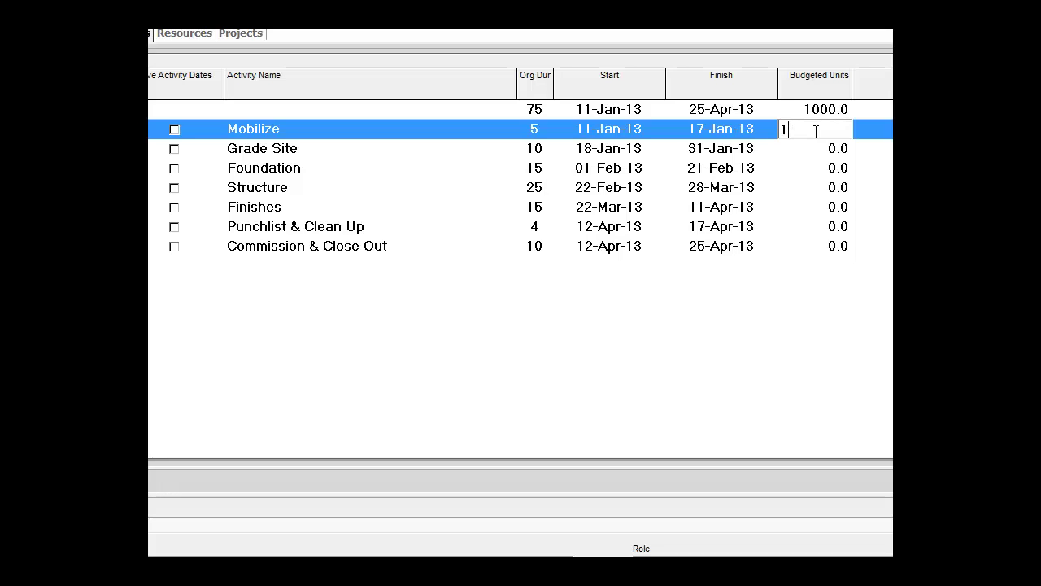
type("0000")
key("Return")
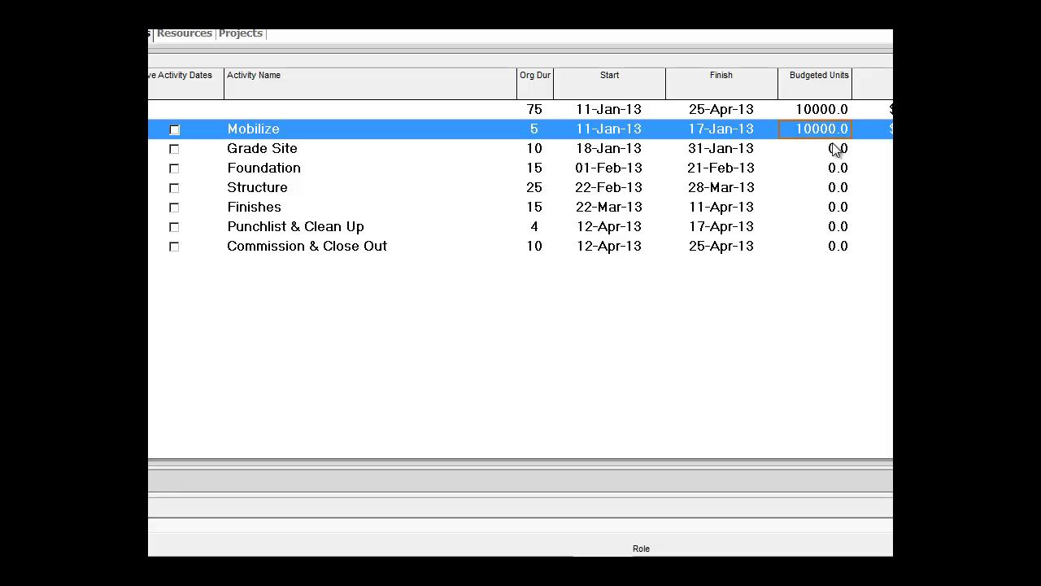
Set the budgeted units of the Grade Site assignment to 5000 and the Foundation assignment to 26000
left_click(821, 151)
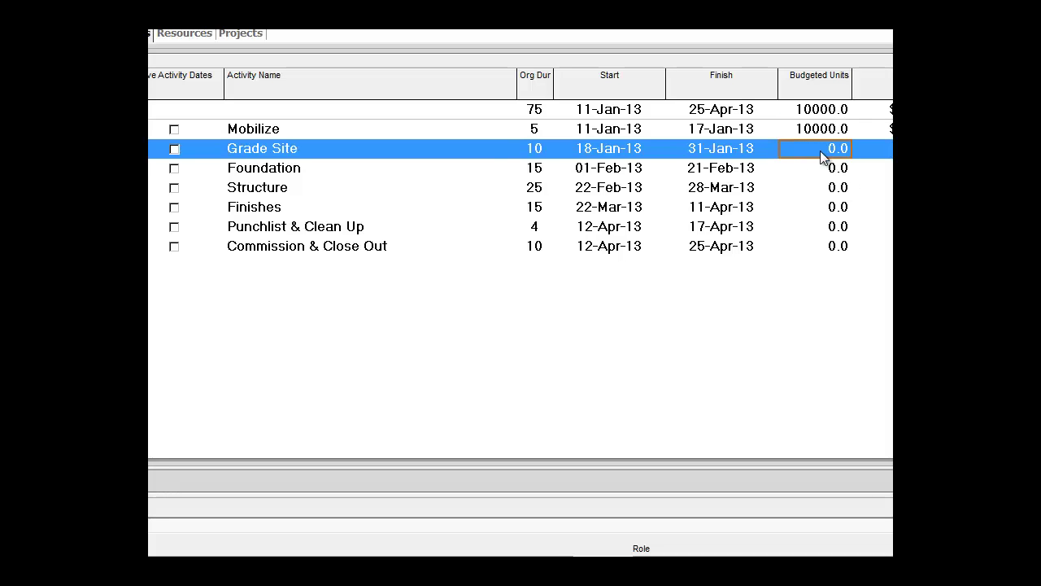
type("5000")
key("Return")
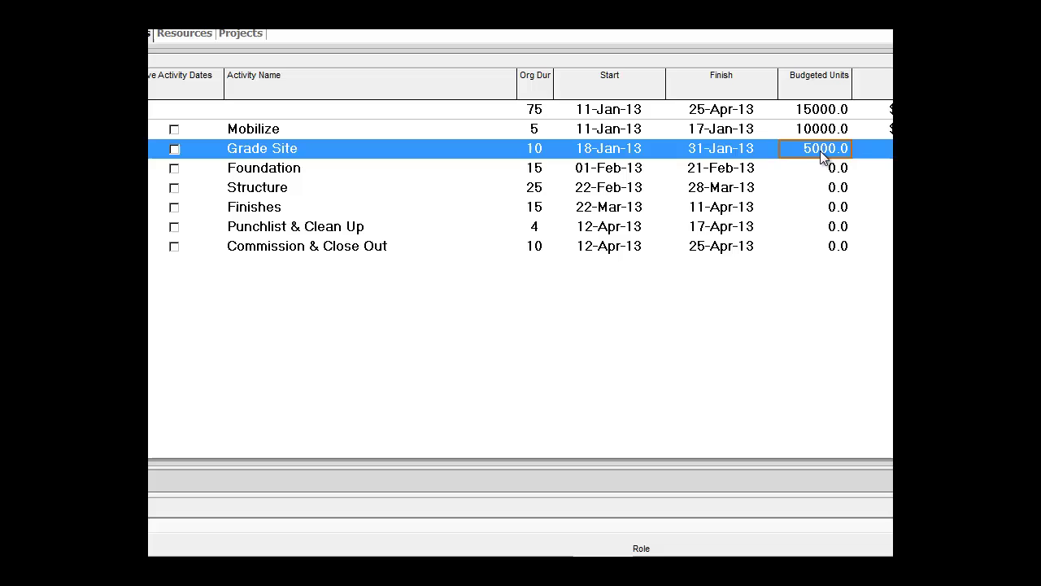
left_click(820, 175)
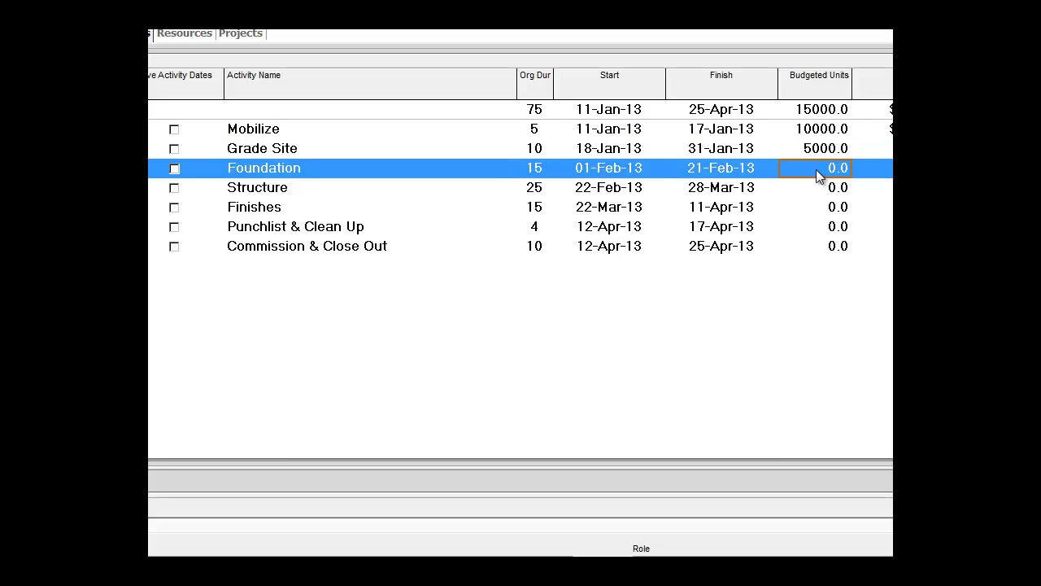
type("26000")
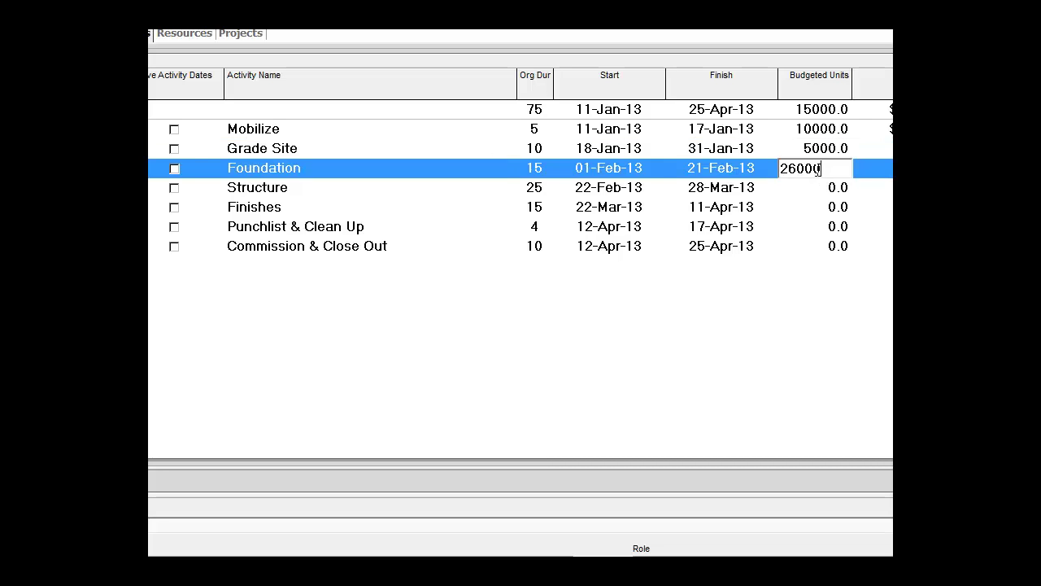
key("Return")
Set the budgeted units of the Structure assignment to 90000 and the Finishes assignment to 4000
left_click(819, 193)
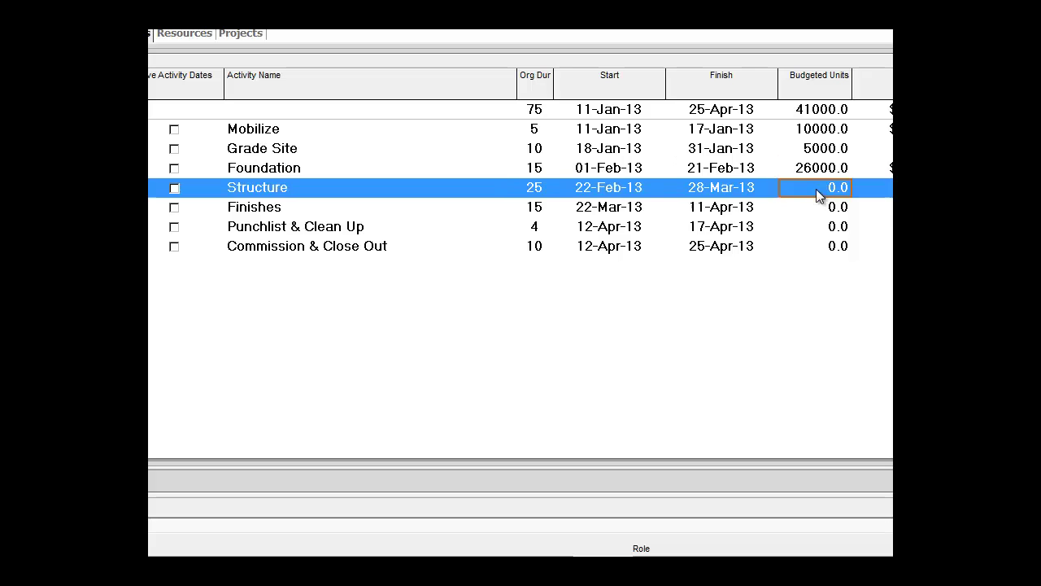
type("90000")
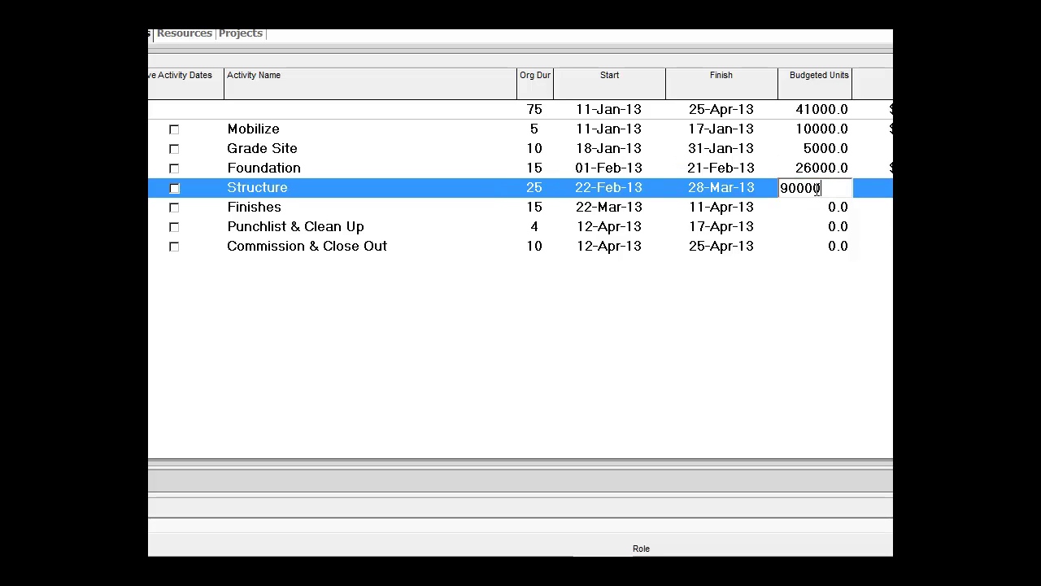
key("Return")
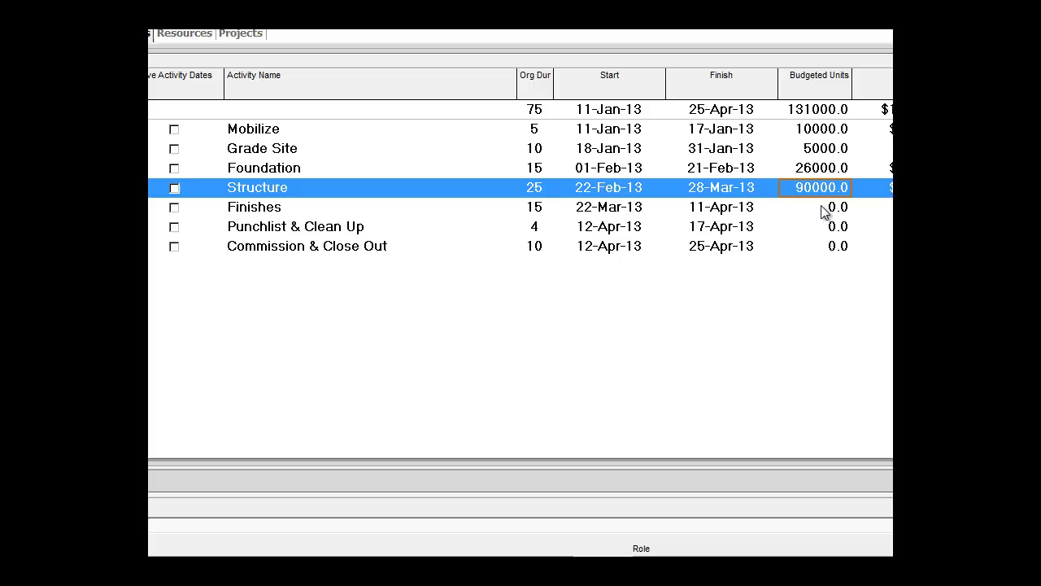
left_click(821, 207)
type("4000")
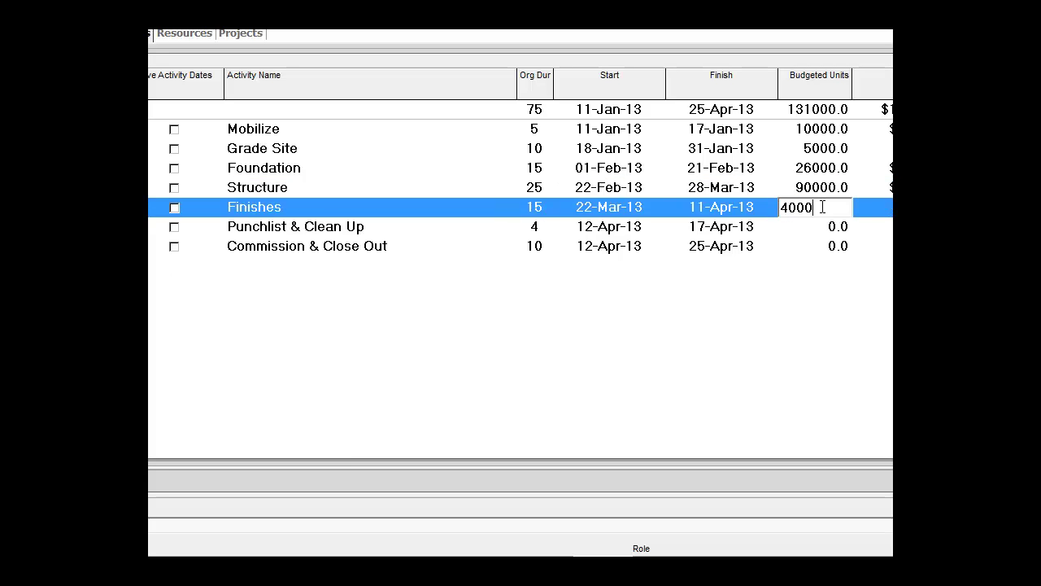
key("Return")
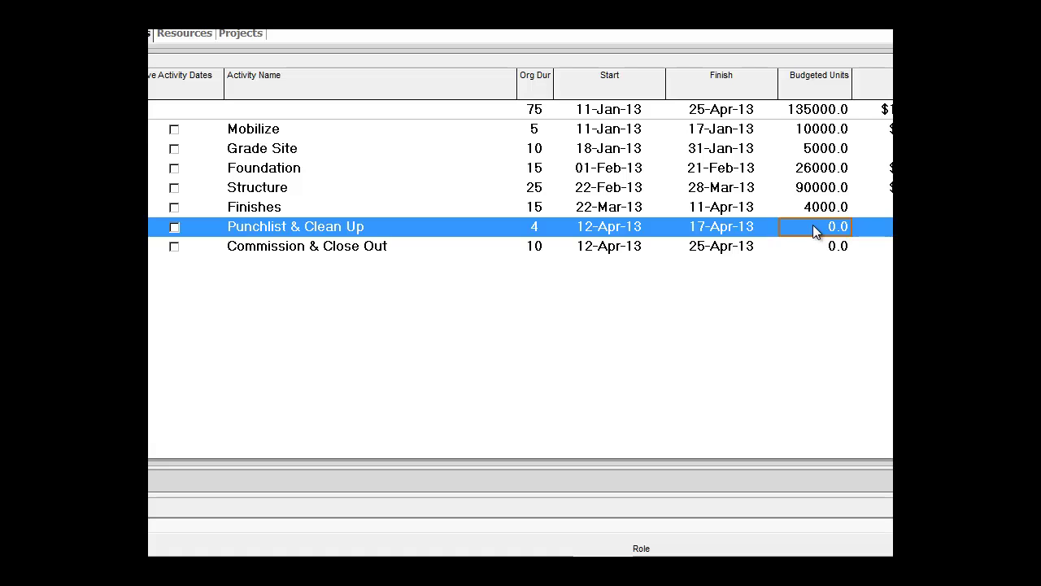
Set the budgeted units of Punchlist & Clean Up to 2000 and Commission & Close Out to 100
type("2000")
key("Return")
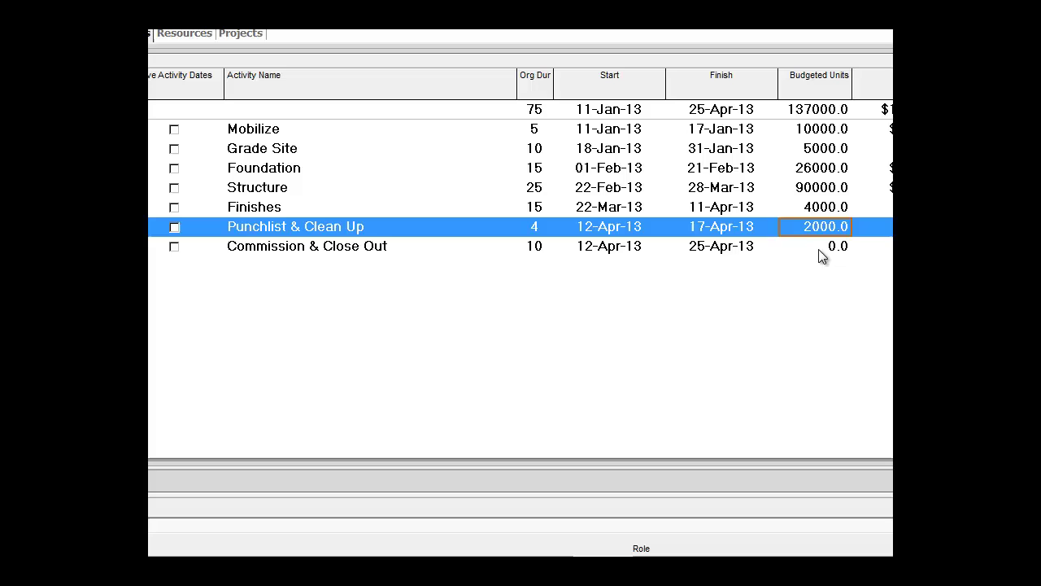
left_click(814, 243)
type("100")
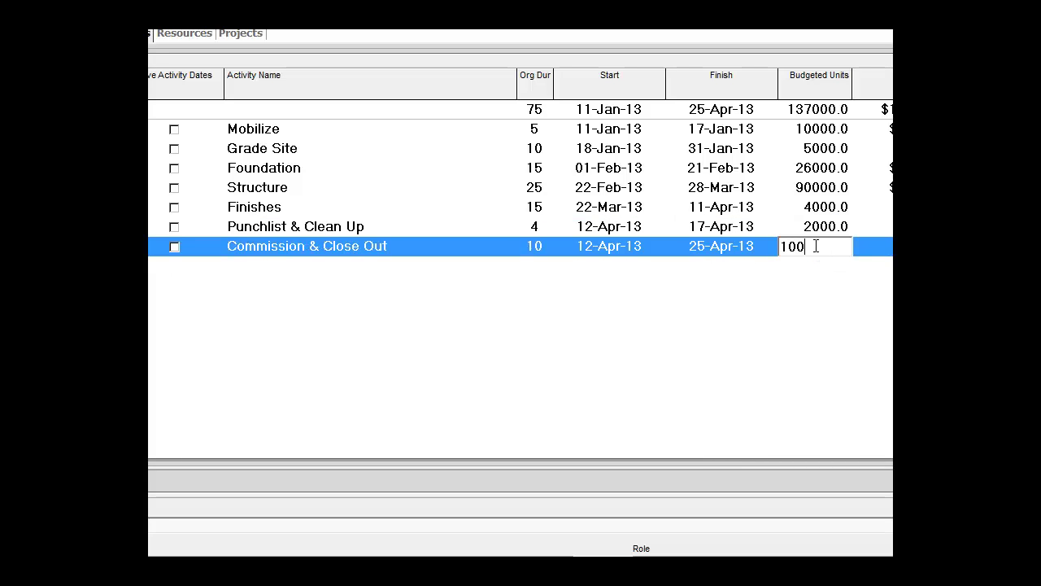
key("Return")
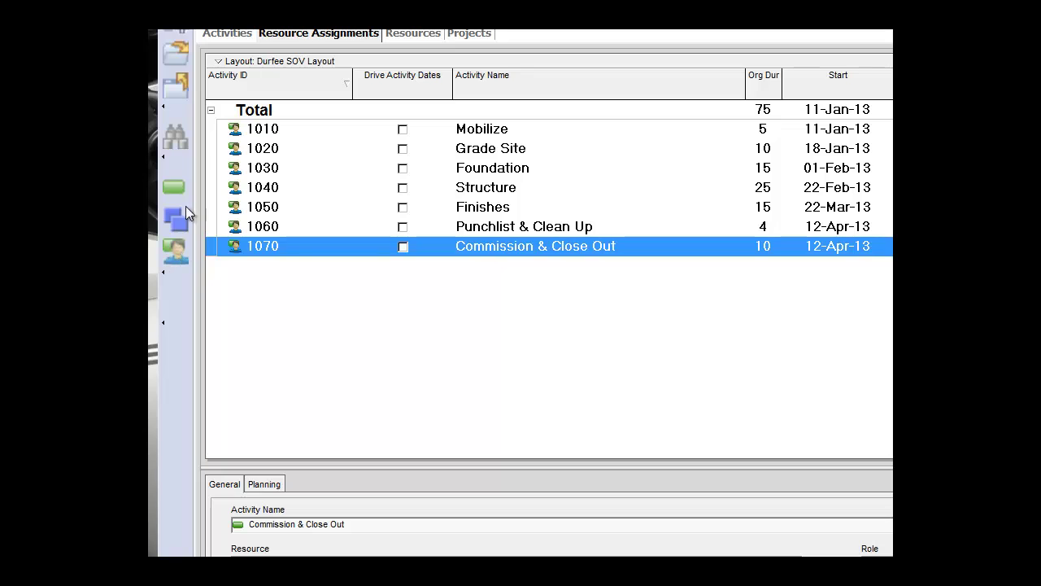
Return to the activity list, show the Status details and switch the Labor Units section to another category
left_click(176, 189)
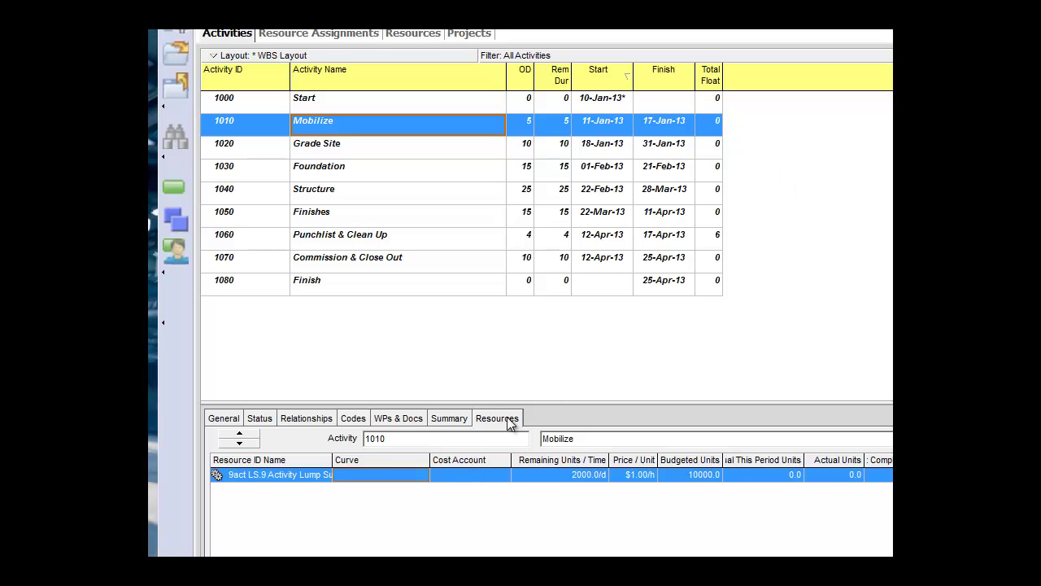
left_click(257, 422)
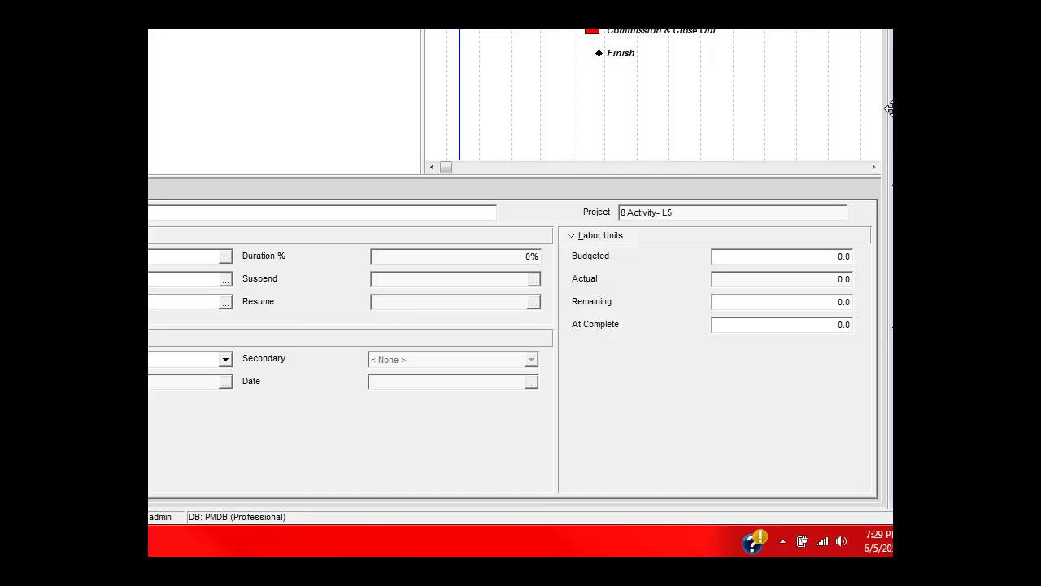
left_click(571, 239)
left_click(598, 275)
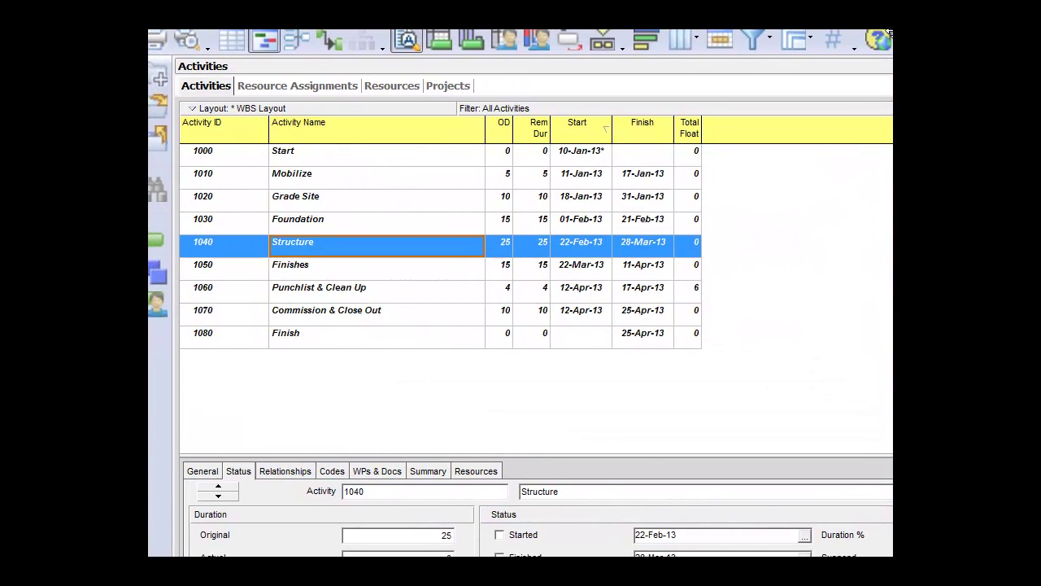
Add the Budgeted Nonlabor Cost column from the Costs group to the activity table's selected columns
left_click(680, 44)
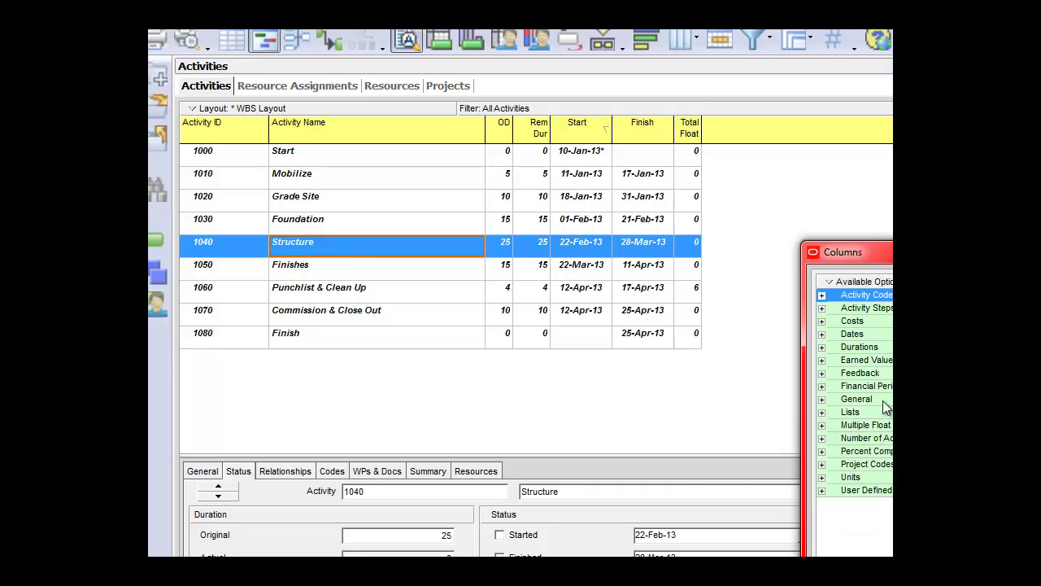
left_click(820, 322)
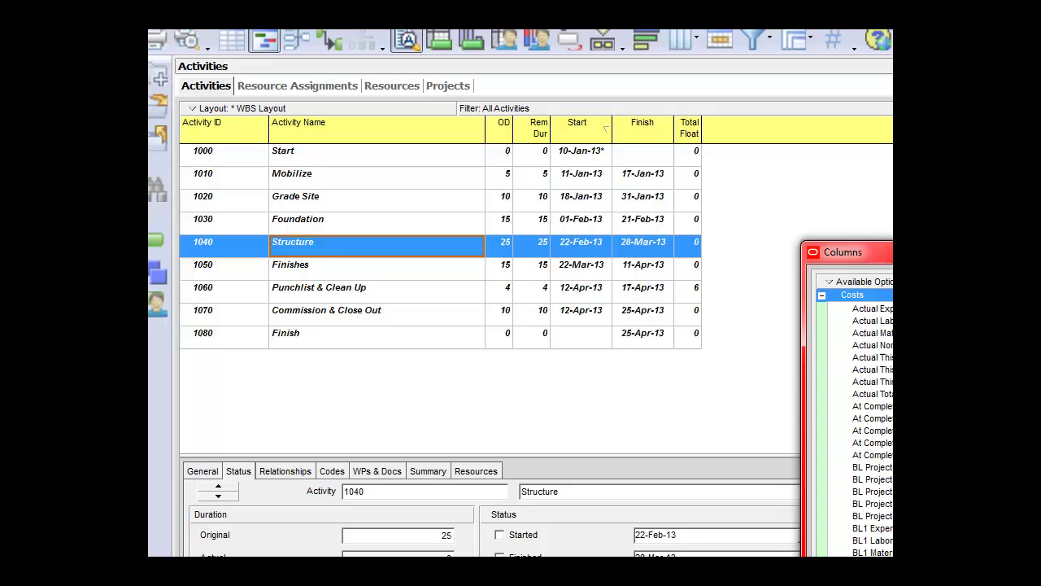
left_click_drag(887, 252, 678, 170)
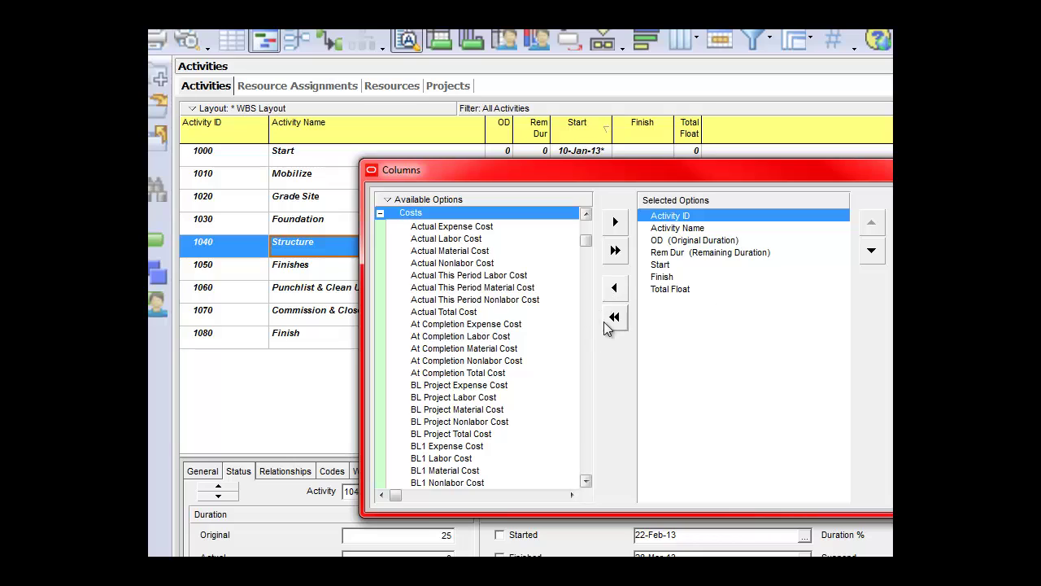
left_click(586, 481)
left_click(585, 482)
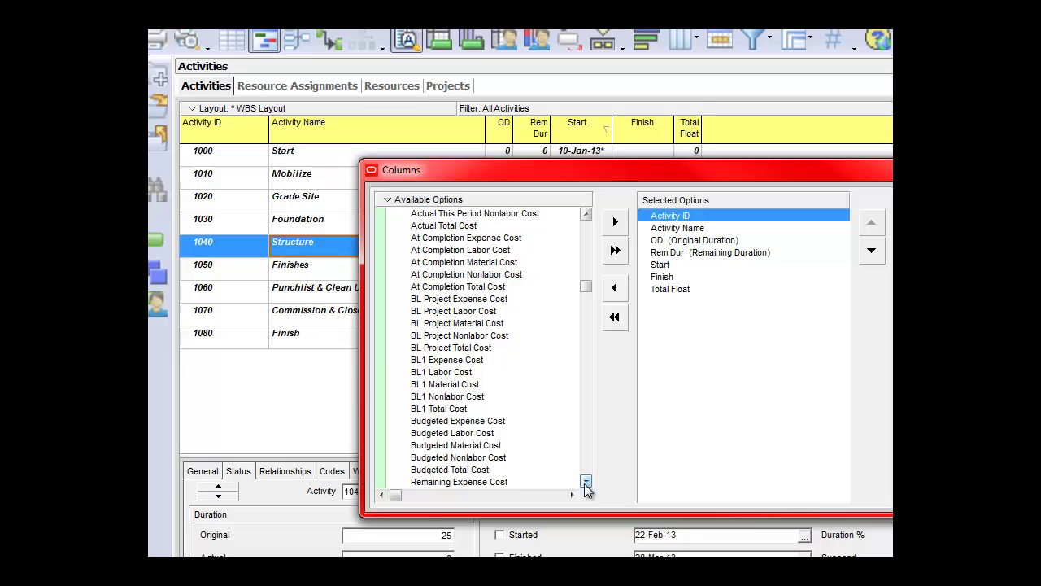
left_click(586, 482)
left_click(586, 482)
left_click(586, 482)
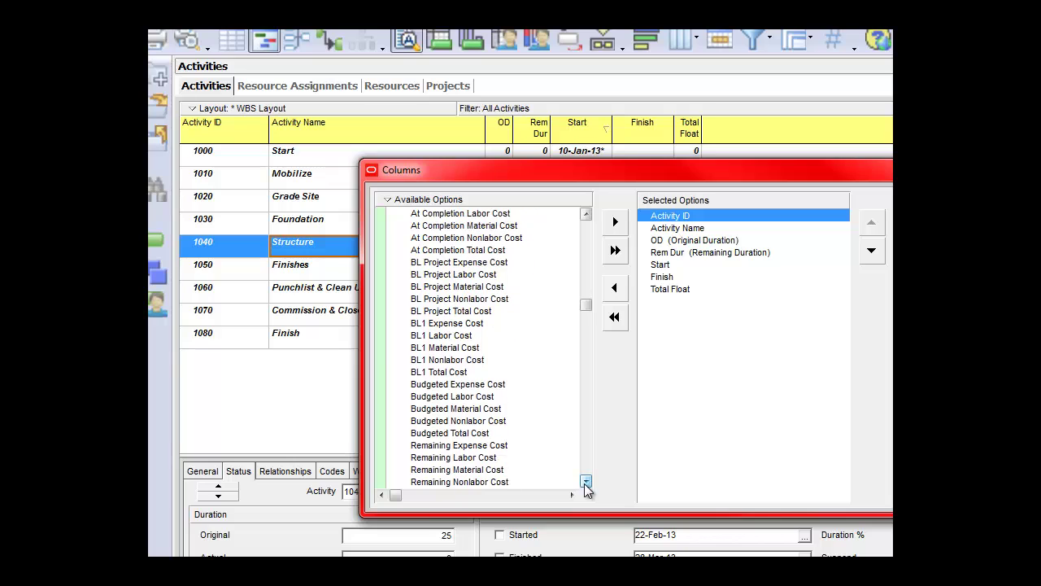
left_click(465, 422)
left_click(615, 222)
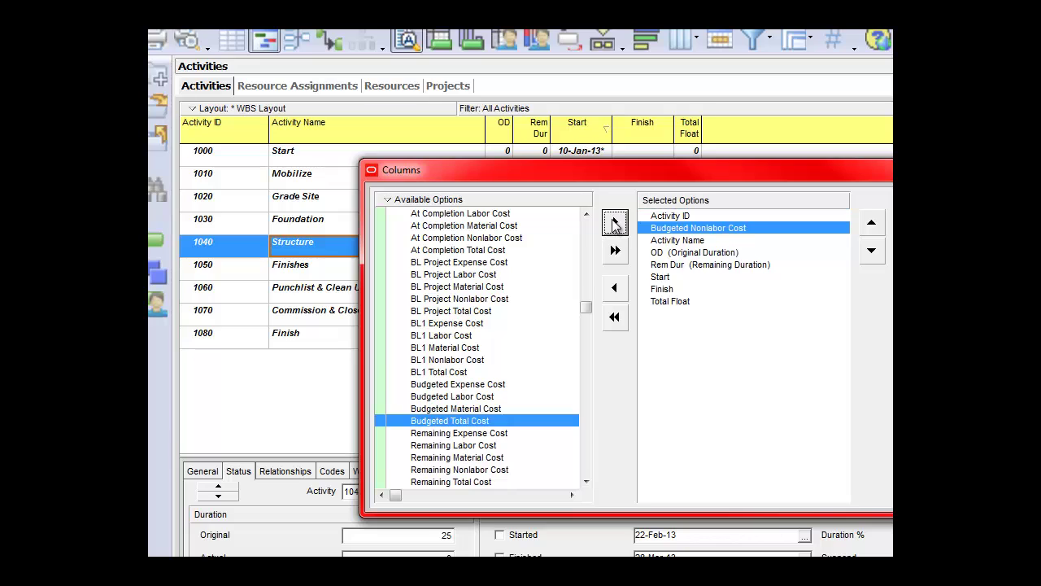
Place the Budgeted Nonlabor Cost column directly after Rem Dur and apply the new column layout
left_click(871, 251)
left_click(871, 252)
left_click(872, 253)
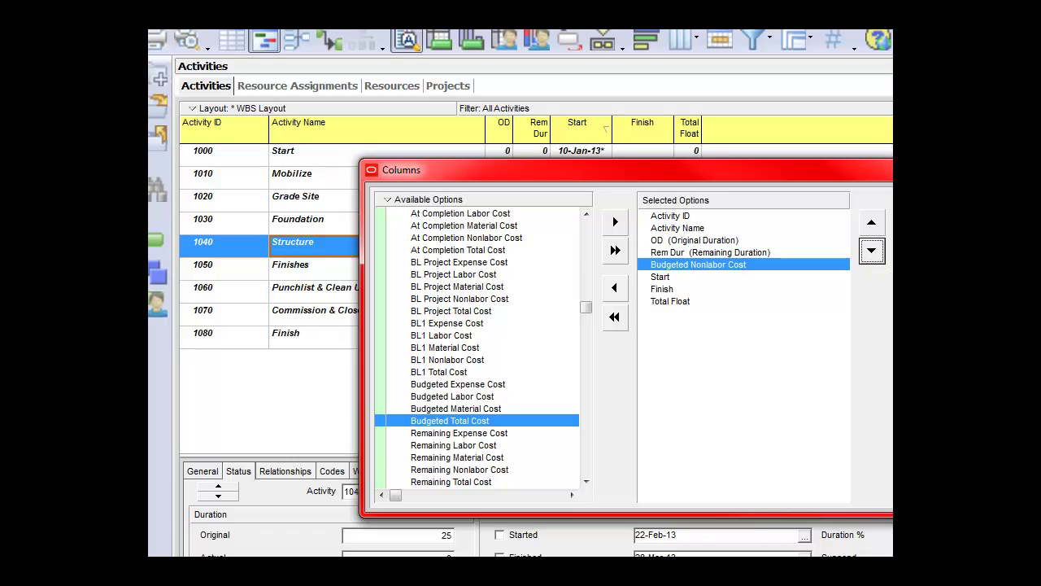
left_click_drag(880, 168, 731, 161)
left_click(759, 248)
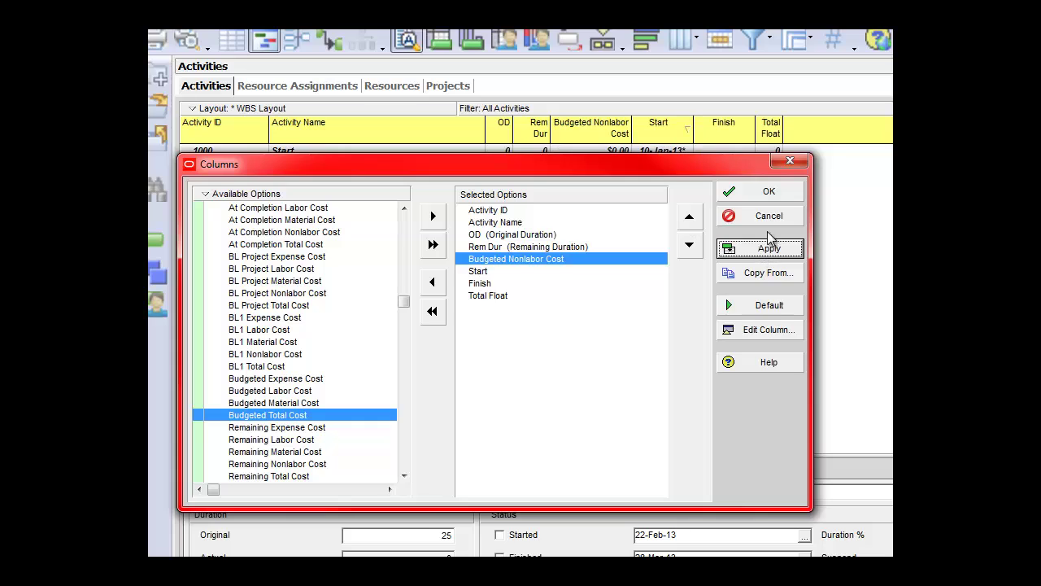
left_click(768, 192)
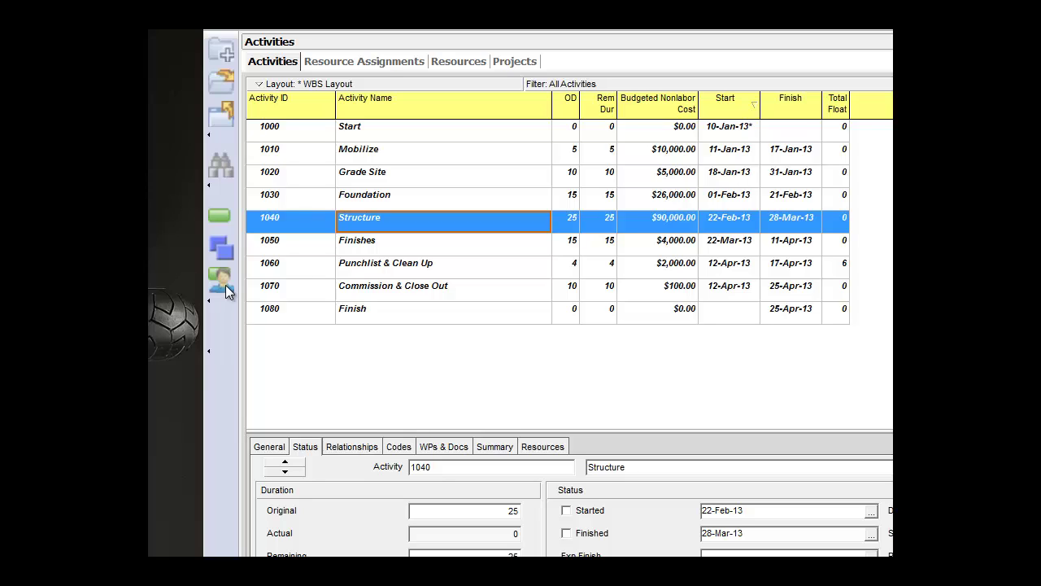
Switch back to the Resource Assignments view
left_click(387, 63)
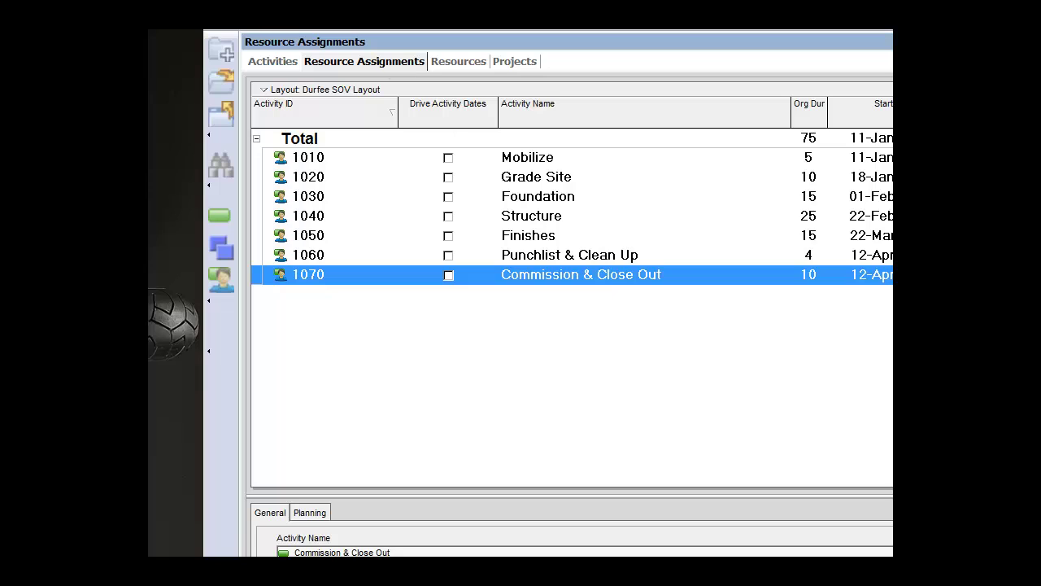